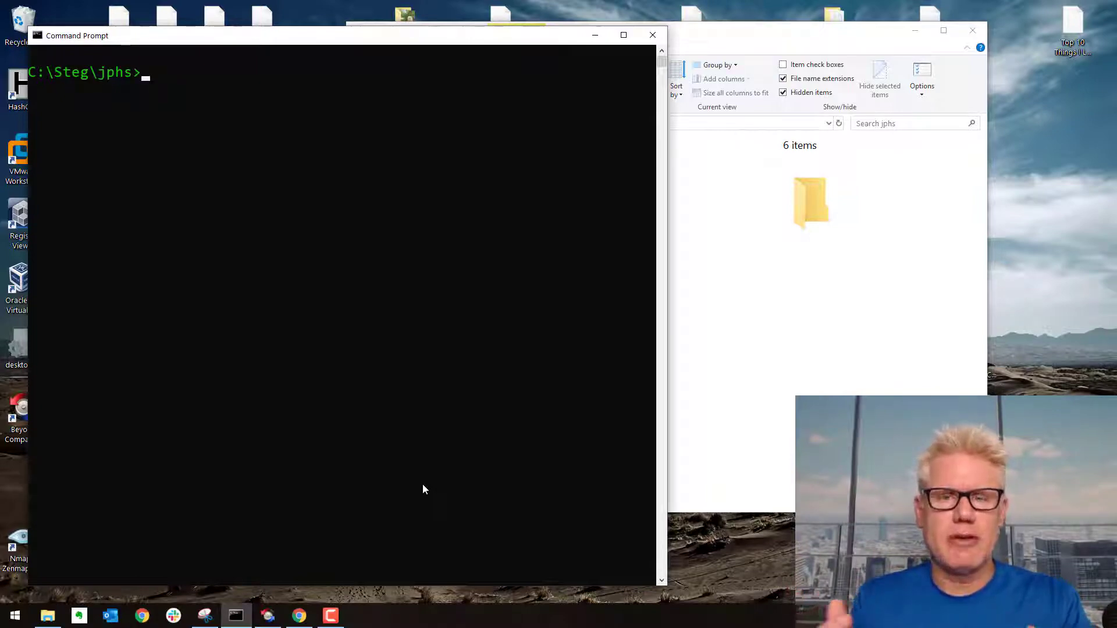
Place the C:\Steg\jphs folder window beside the Command Prompt.
drag(723, 38, 775, 40)
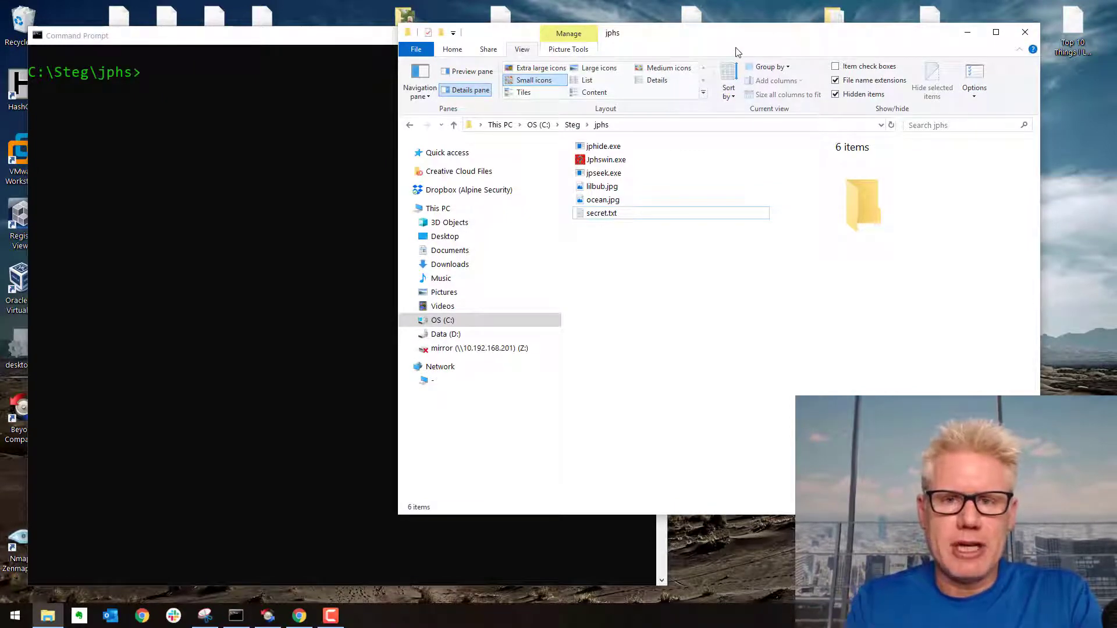
drag(730, 38, 751, 36)
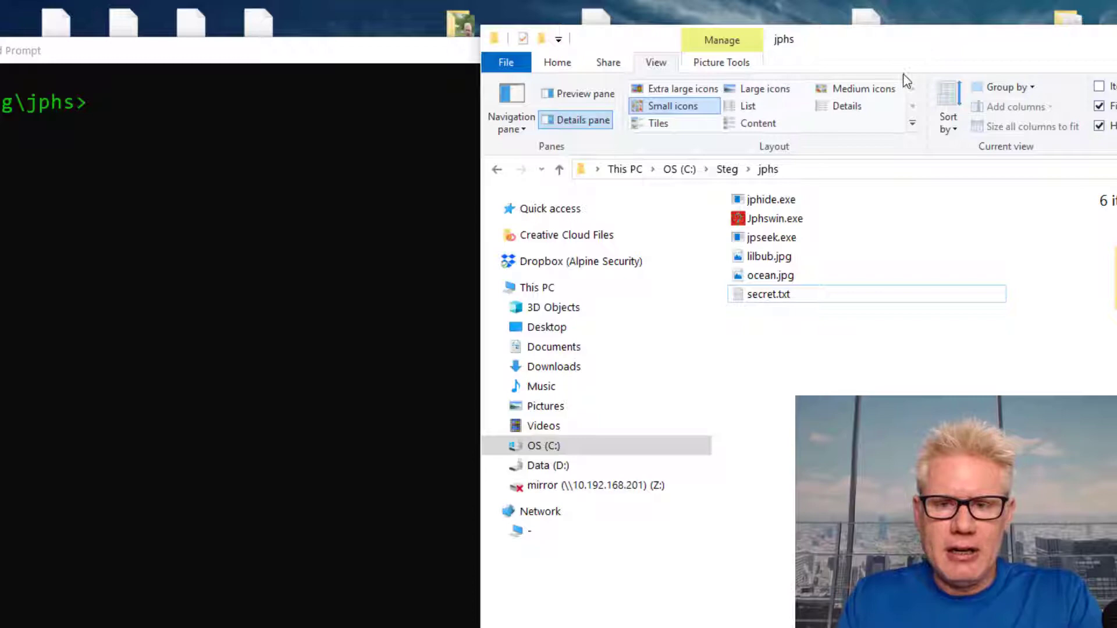
Preview the lilbub.jpg cat photo in Photos, close it, then open ocean.jpg.
double_click(784, 257)
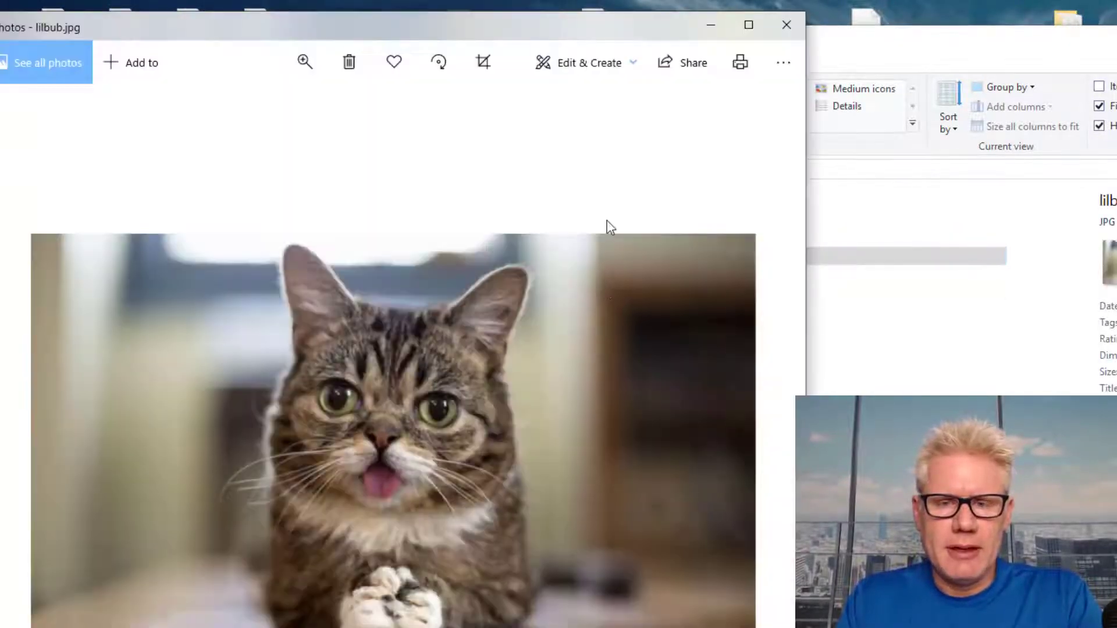
click(786, 25)
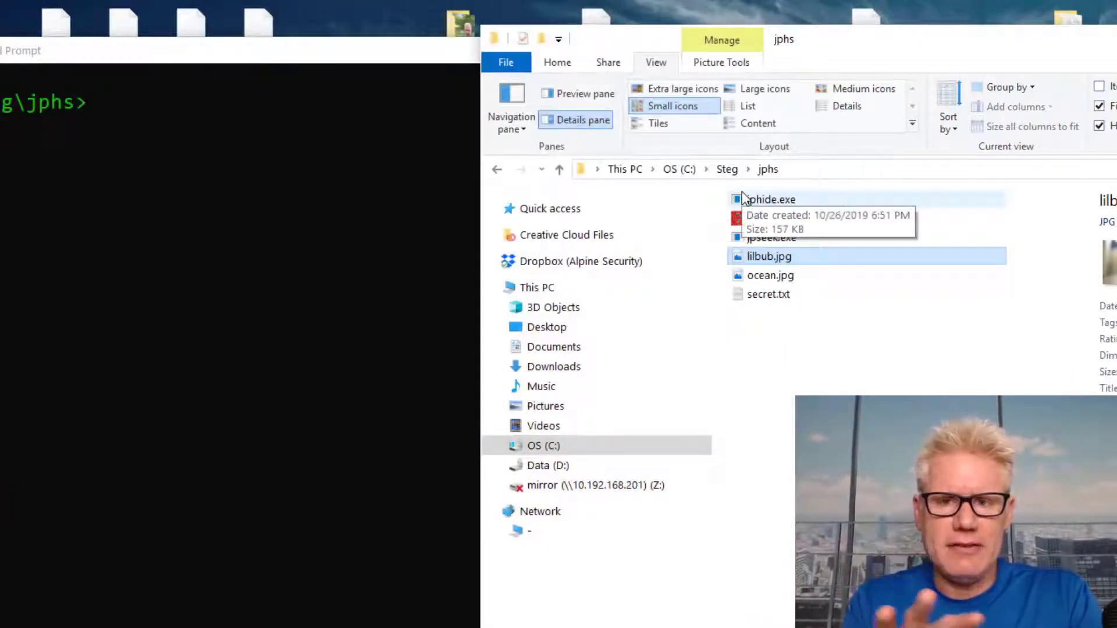
double_click(780, 276)
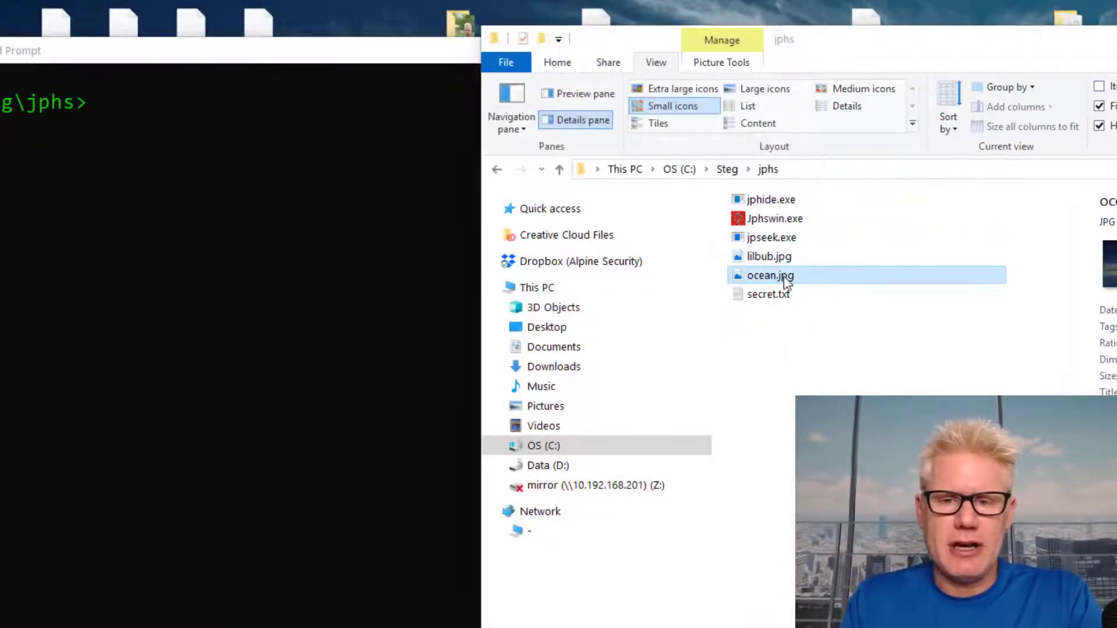
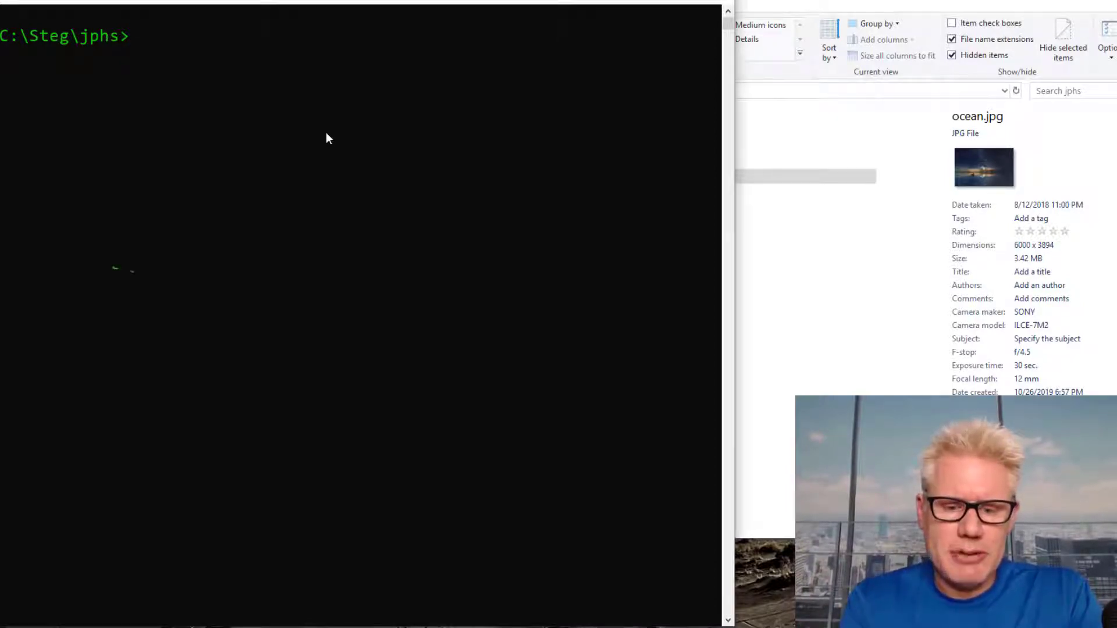
Enter jphide with no arguments at the C:\Steg\jphs prompt to display its usage syntax.
text(j)
text(phide)
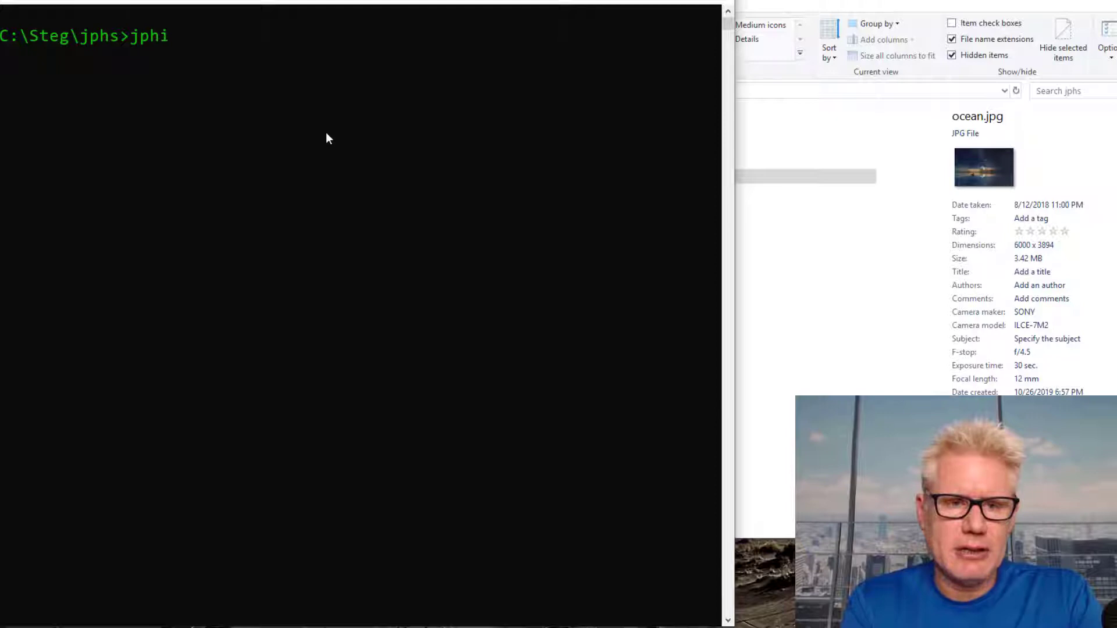
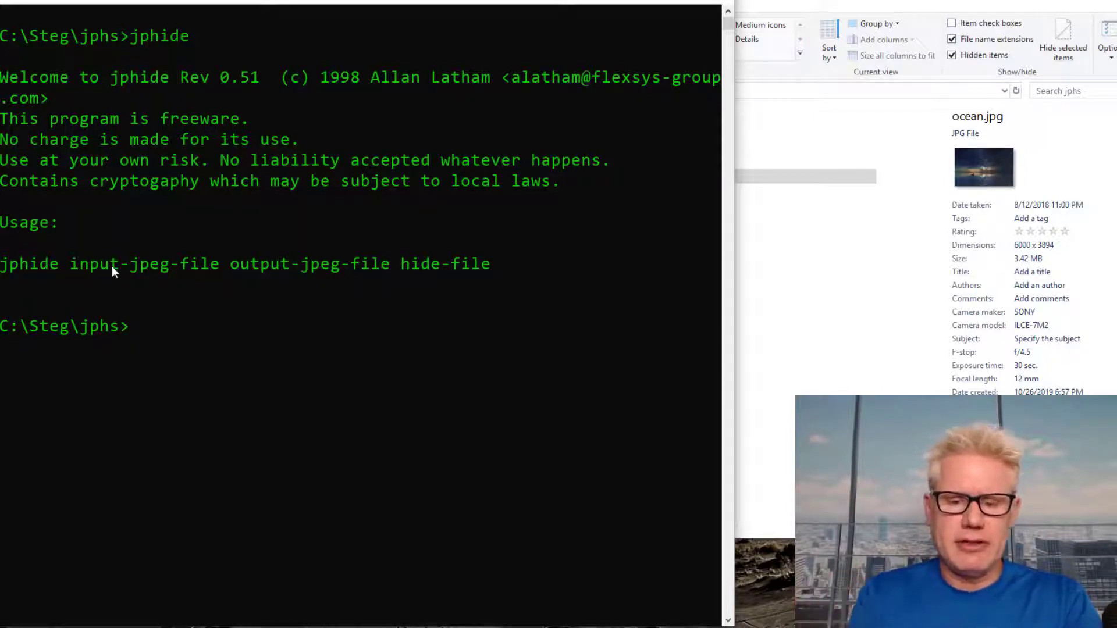
Run 'jphide ocean.jpg ocean2.jpg lilbub.jpg' to hide lilbub.jpg inside ocean.jpg.
text(j)
text(phide)
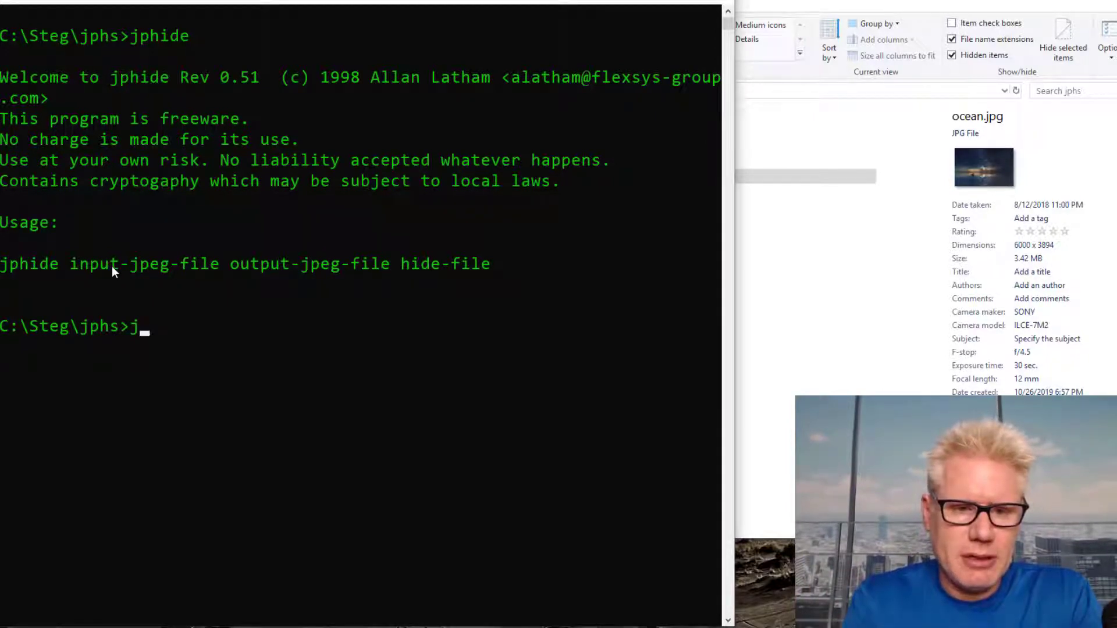
text( ou)
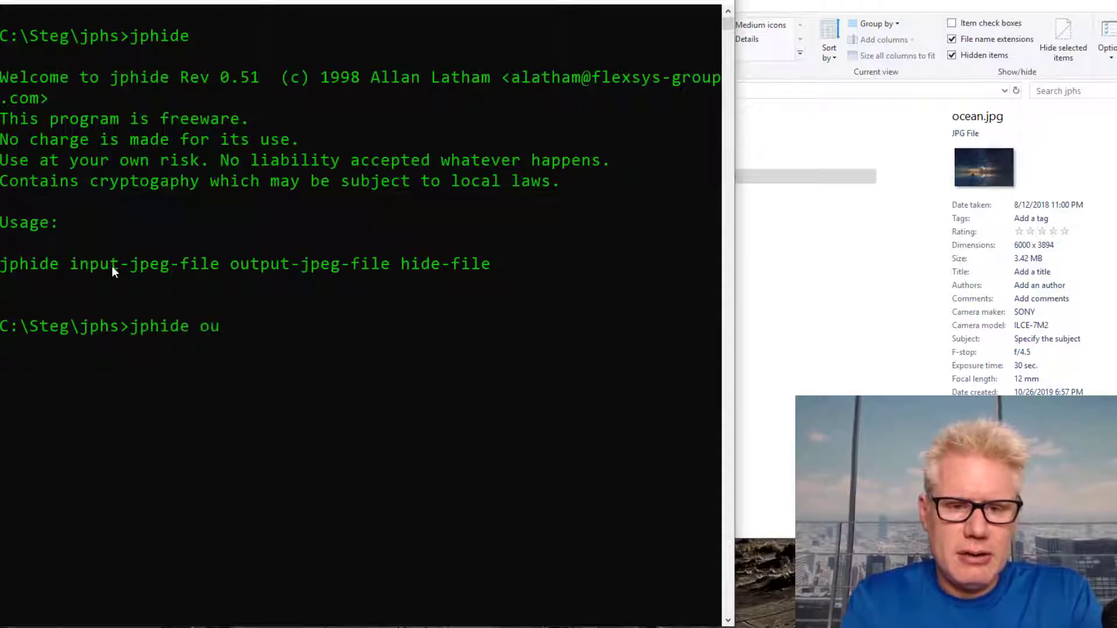
key(BackSpace)
text(cean.jpg)
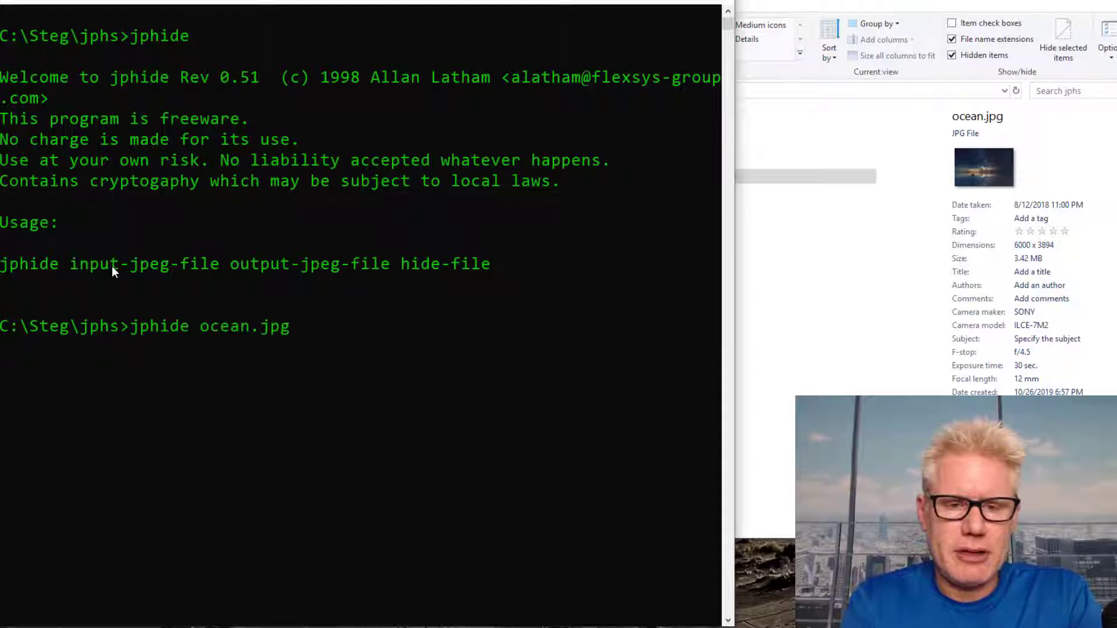
text( ocean)
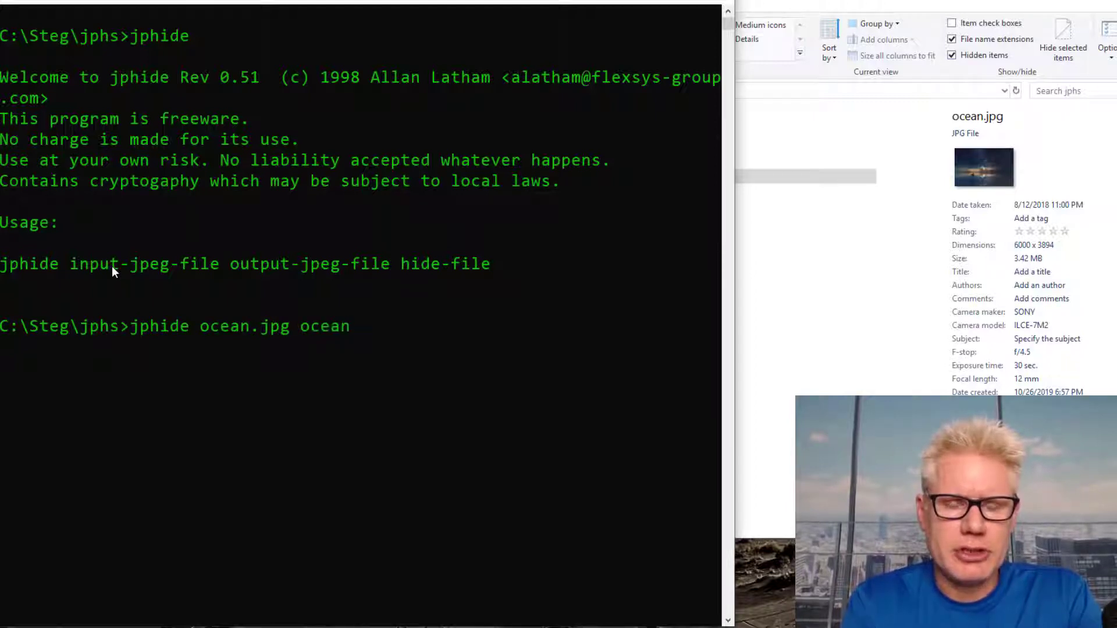
text(2.jpg)
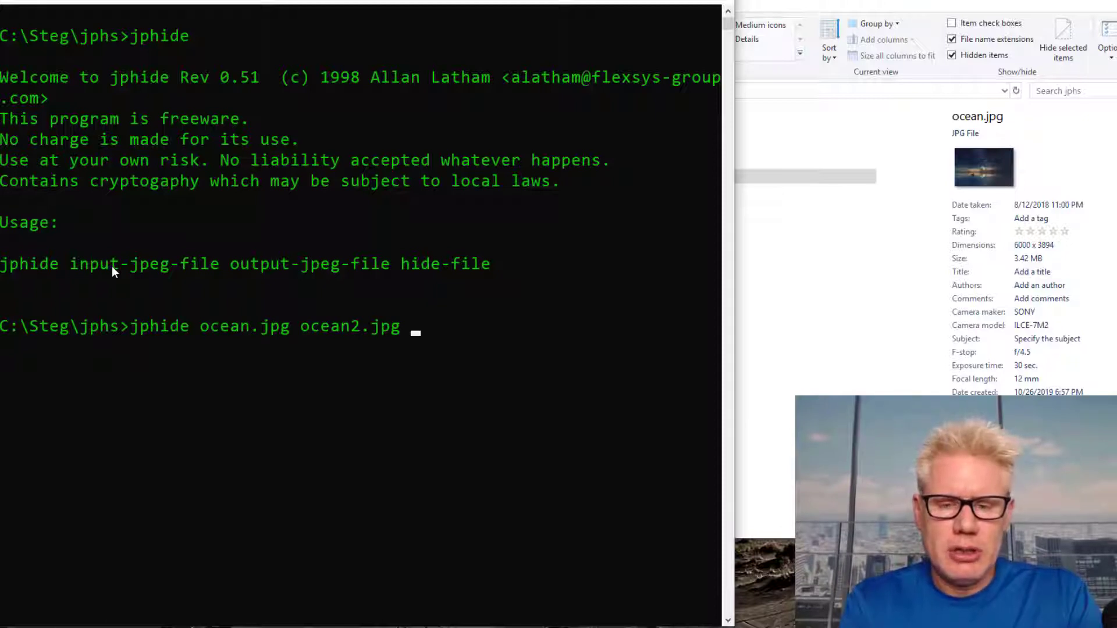
text(lilbub.jpg)
key(Return)
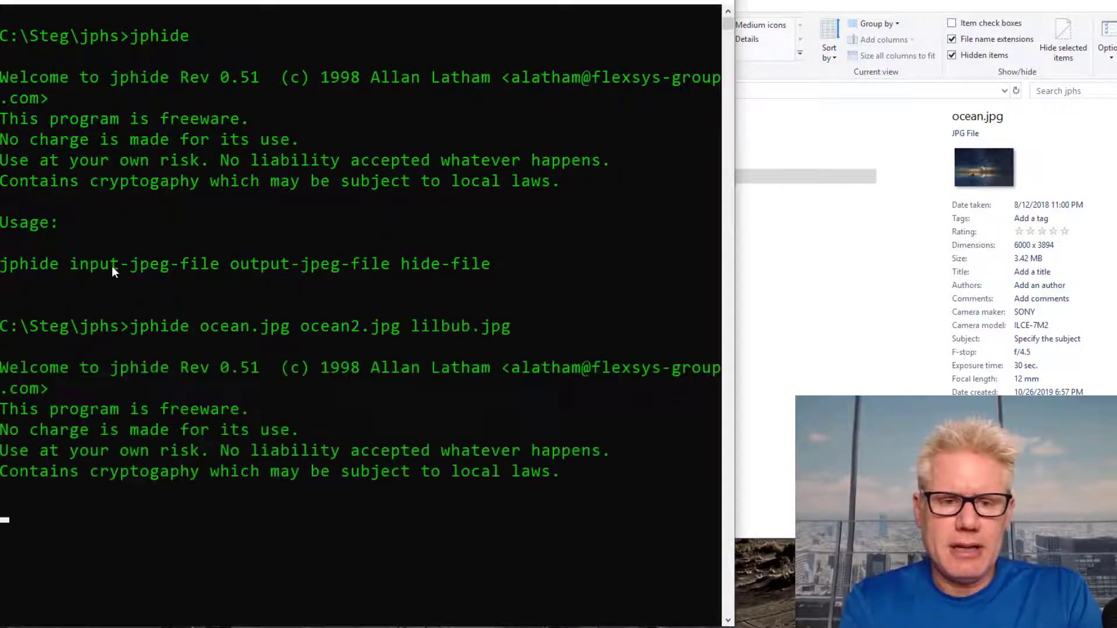
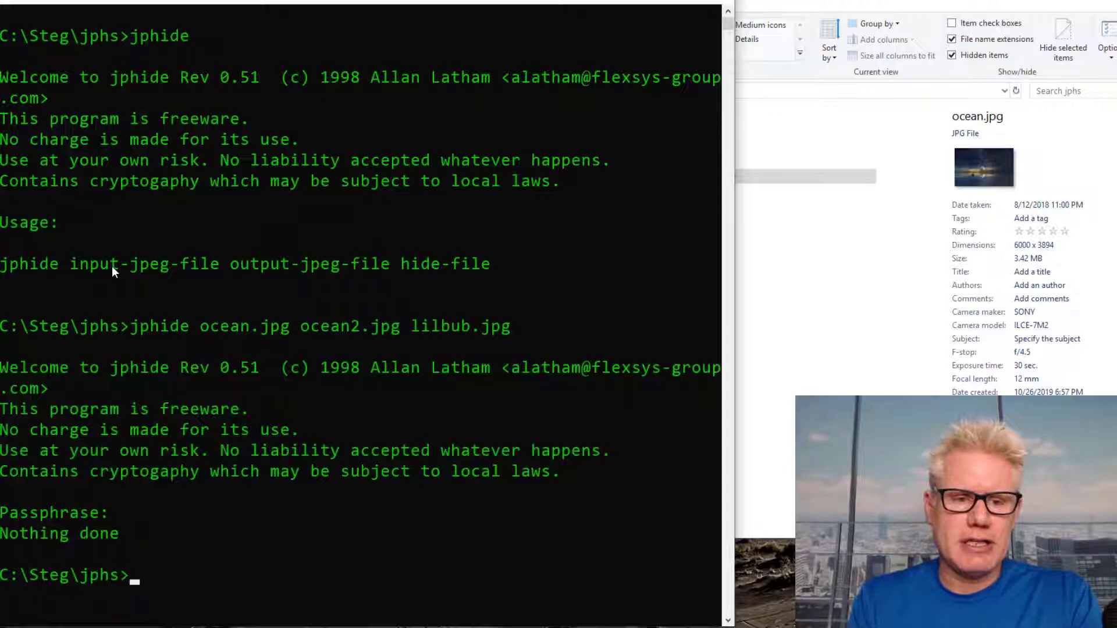
Rerun 'jphide ocean.jpg ocean2.jpg lilbub.jpg', then enter and confirm the passphrase.
key(Up)
key(Return)
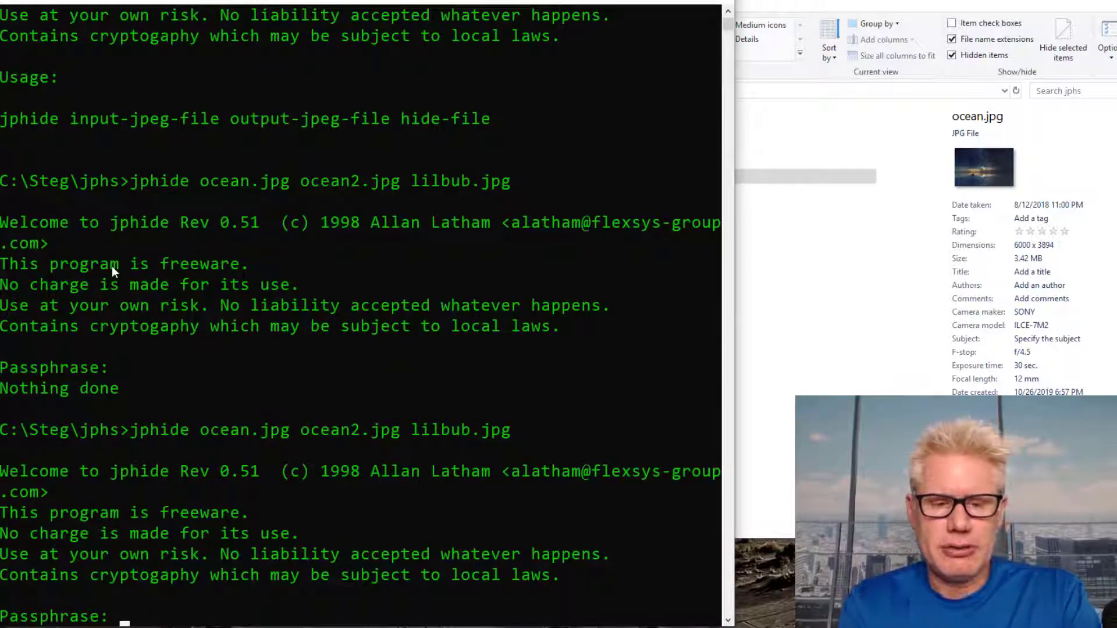
key(Return)
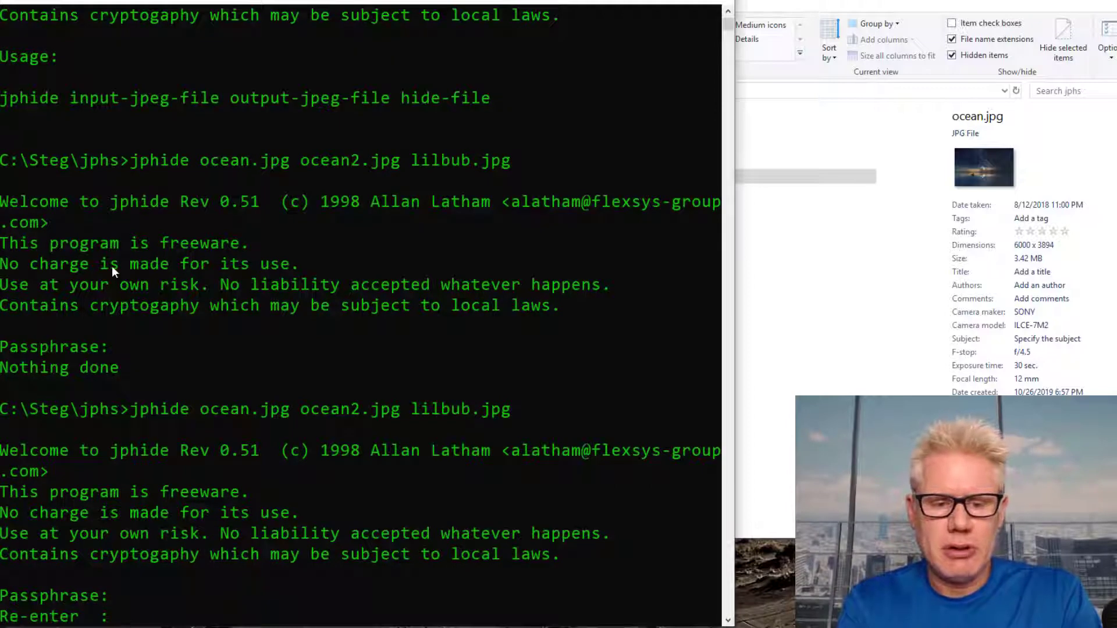
key(Return)
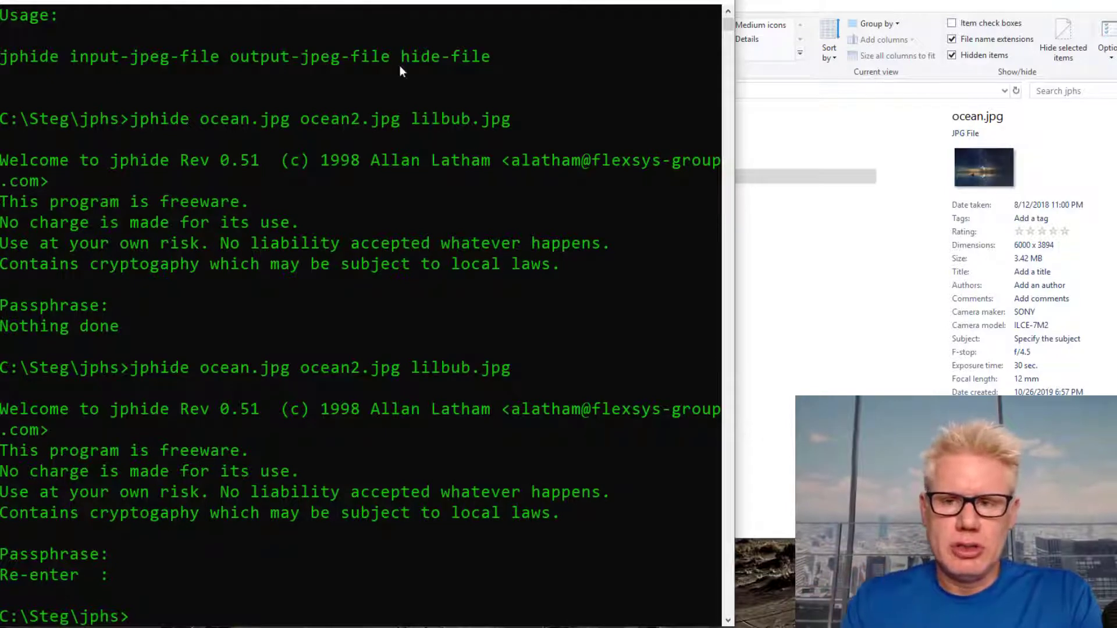
From the jphs folder, open ocean2.jpg in Photos, then open the original ocean.jpg alongside it.
click(795, 7)
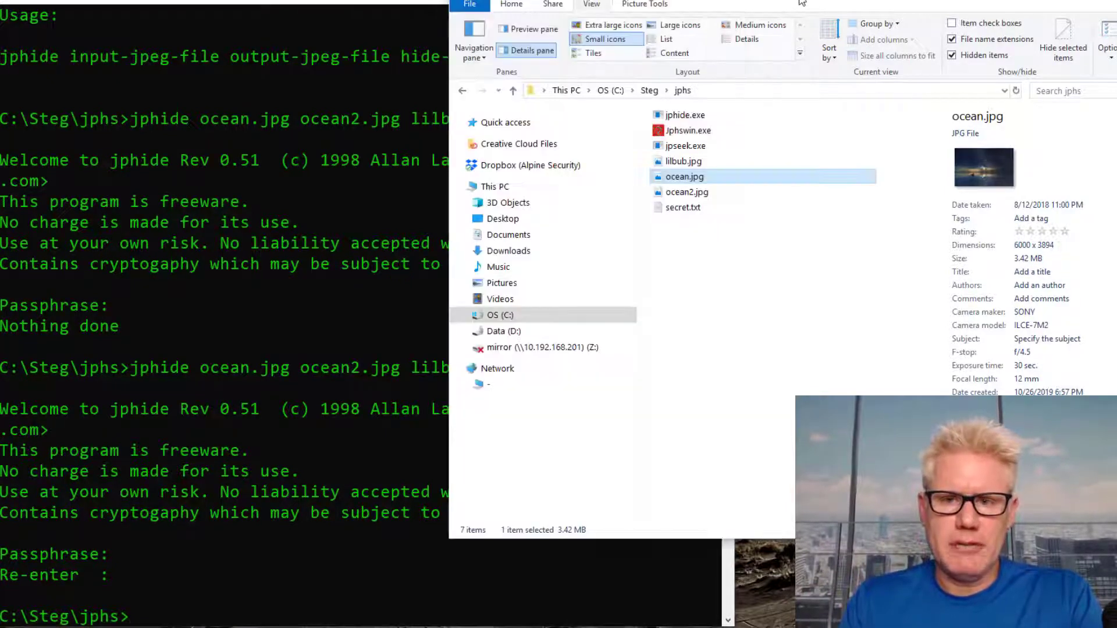
double_click(686, 192)
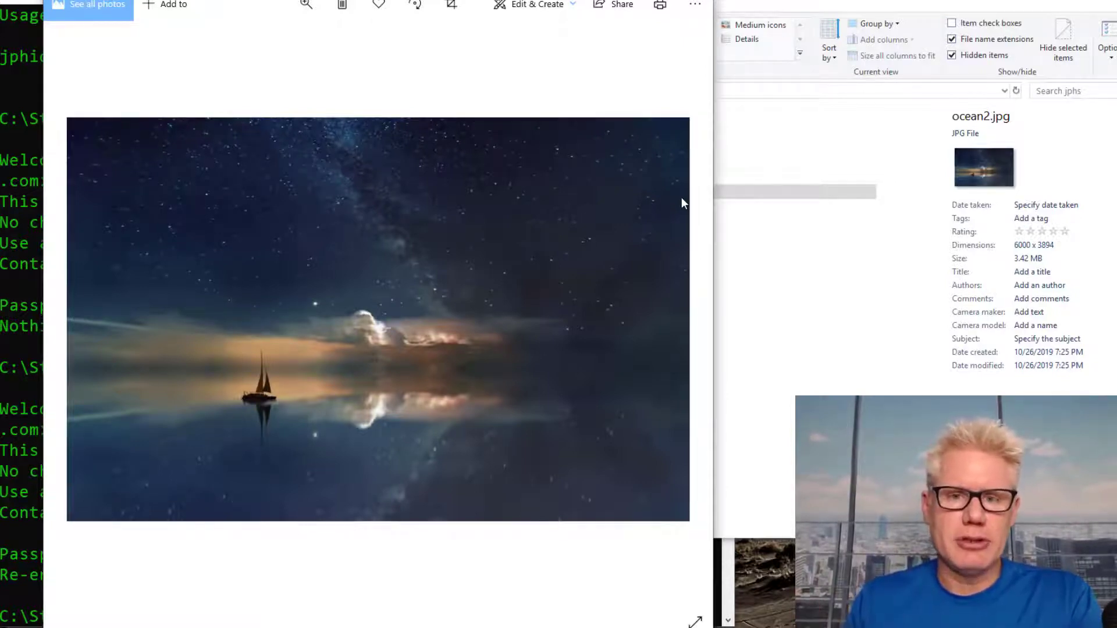
drag(547, 7, 611, 14)
click(691, 8)
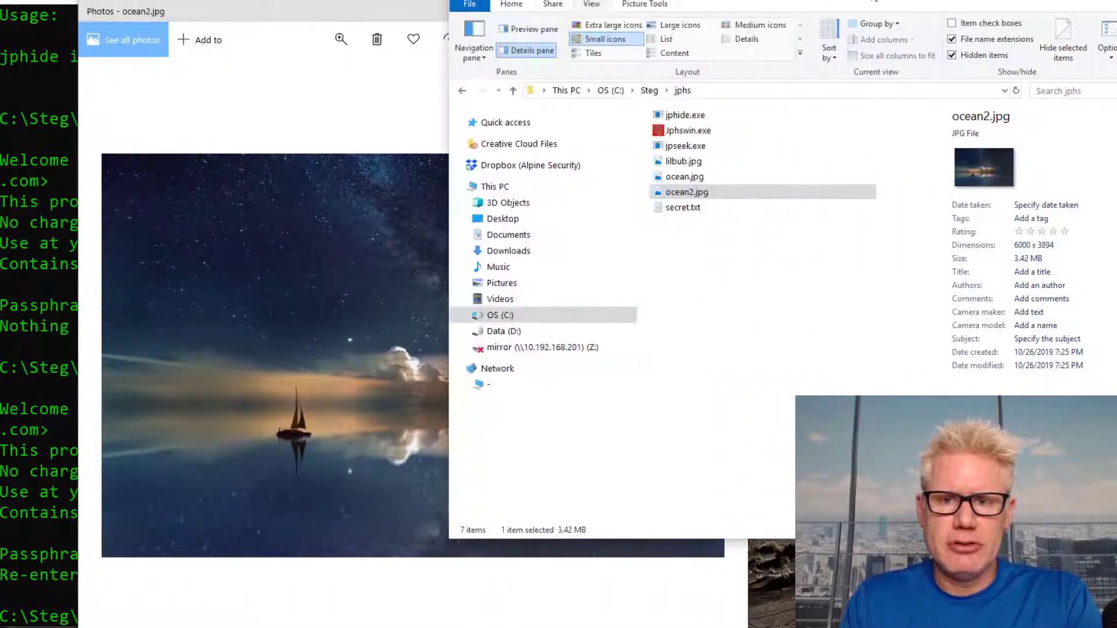
double_click(698, 177)
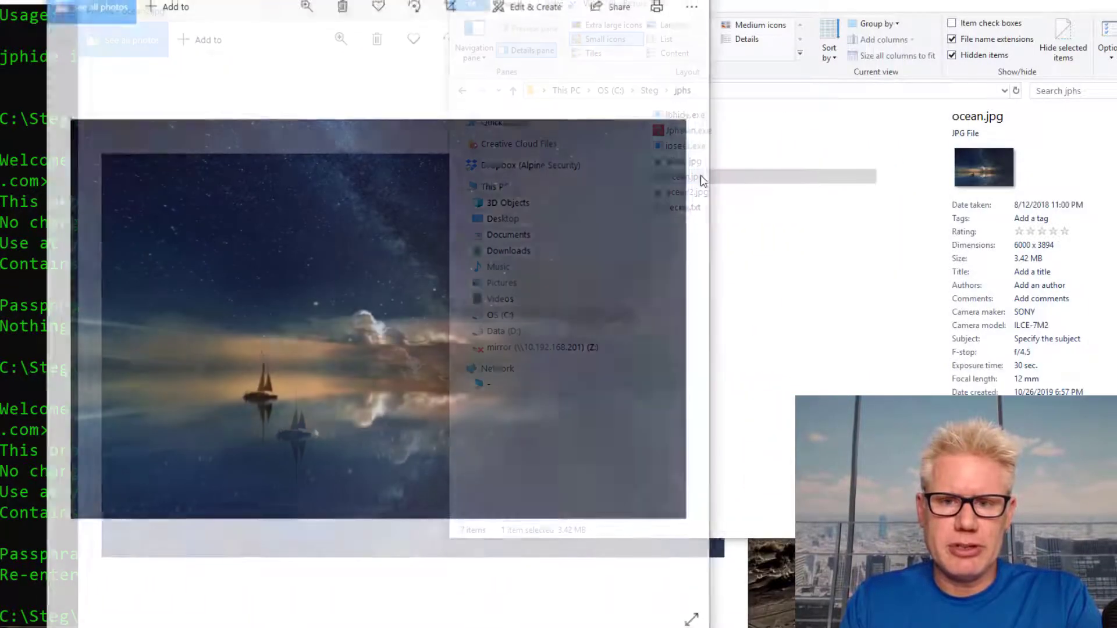
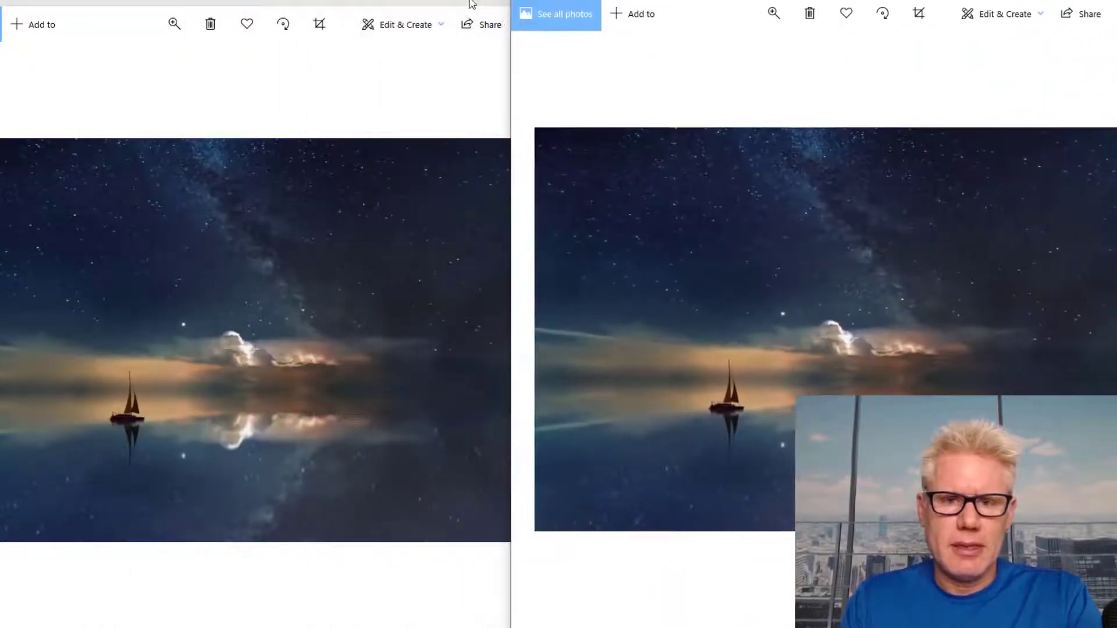
Arrange the ocean.jpg and ocean2.jpg Photos windows side by side.
drag(469, 4, 483, 3)
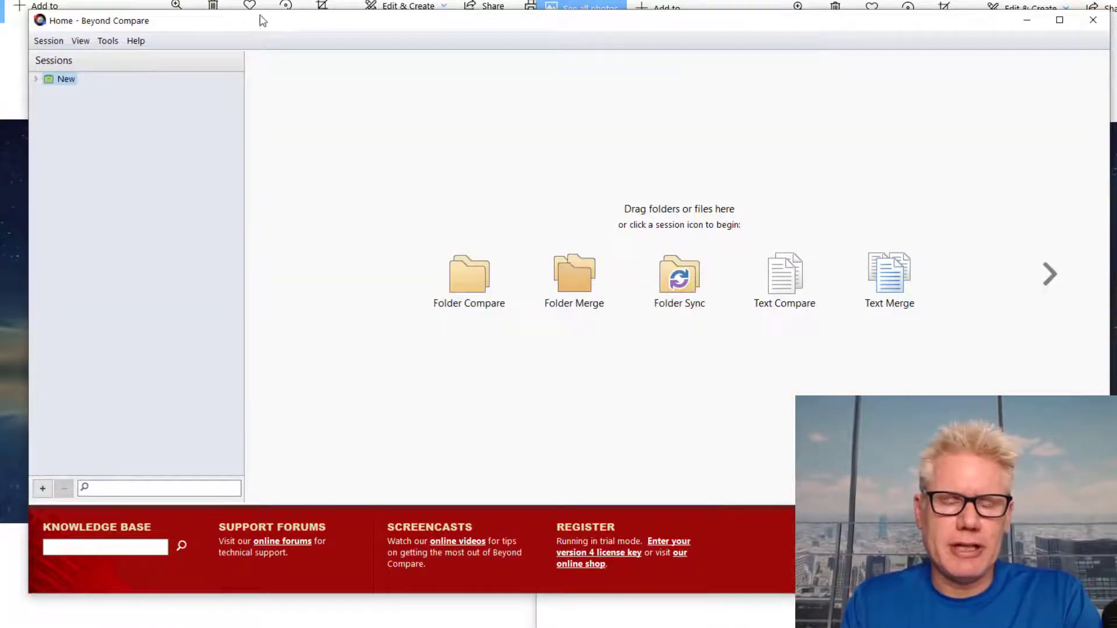
Start a new Picture Compare session in Beyond Compare and maximize its window.
drag(260, 19, 249, 1)
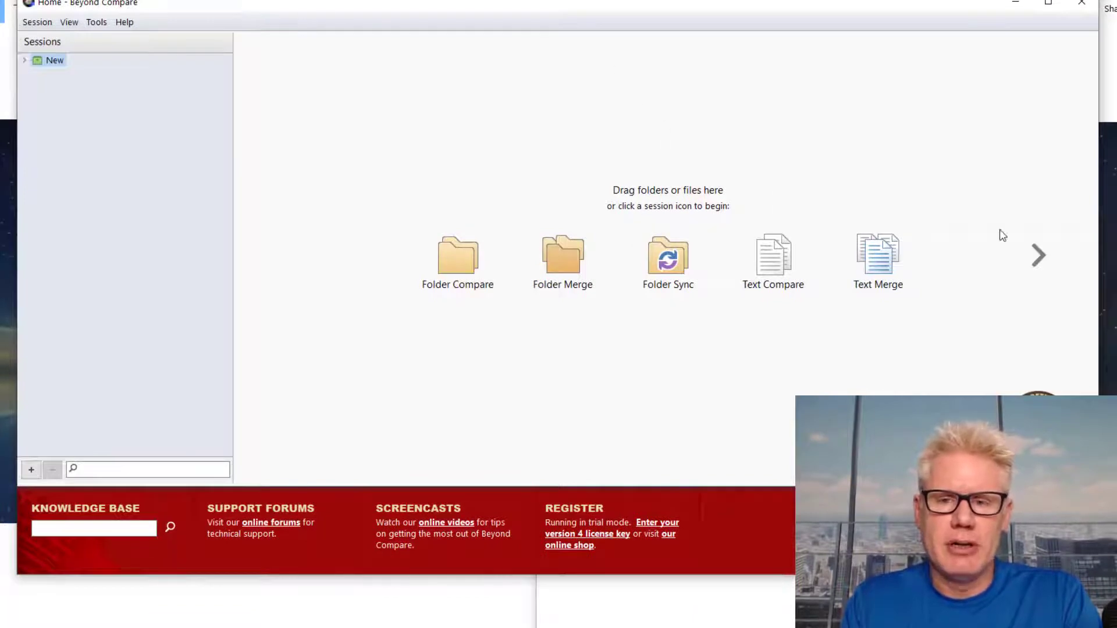
click(1039, 255)
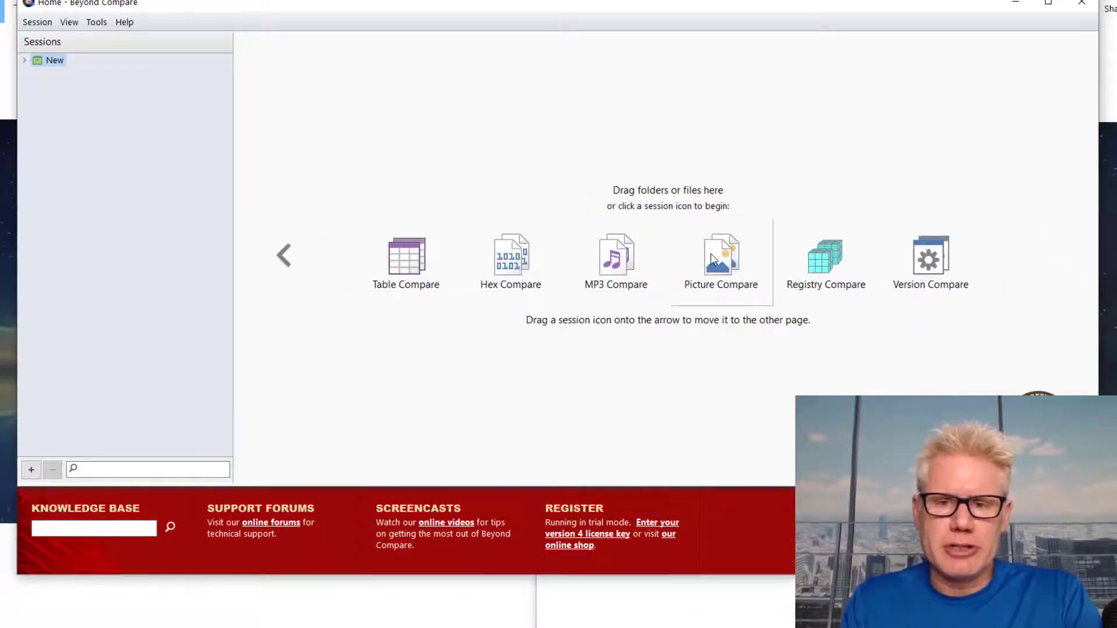
click(721, 255)
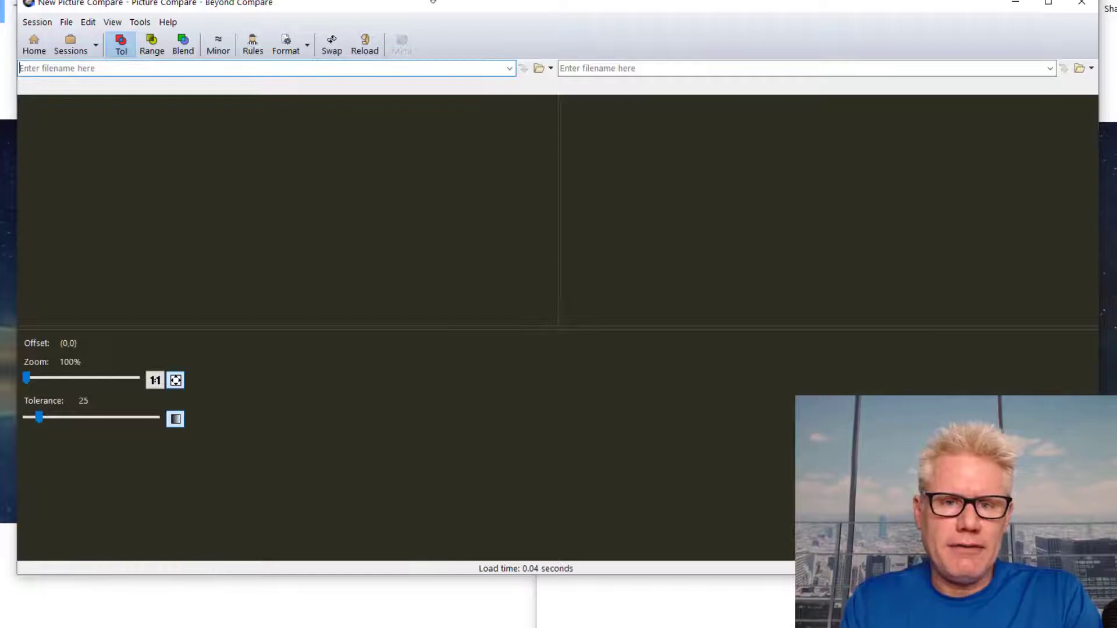
drag(433, 2, 432, 0)
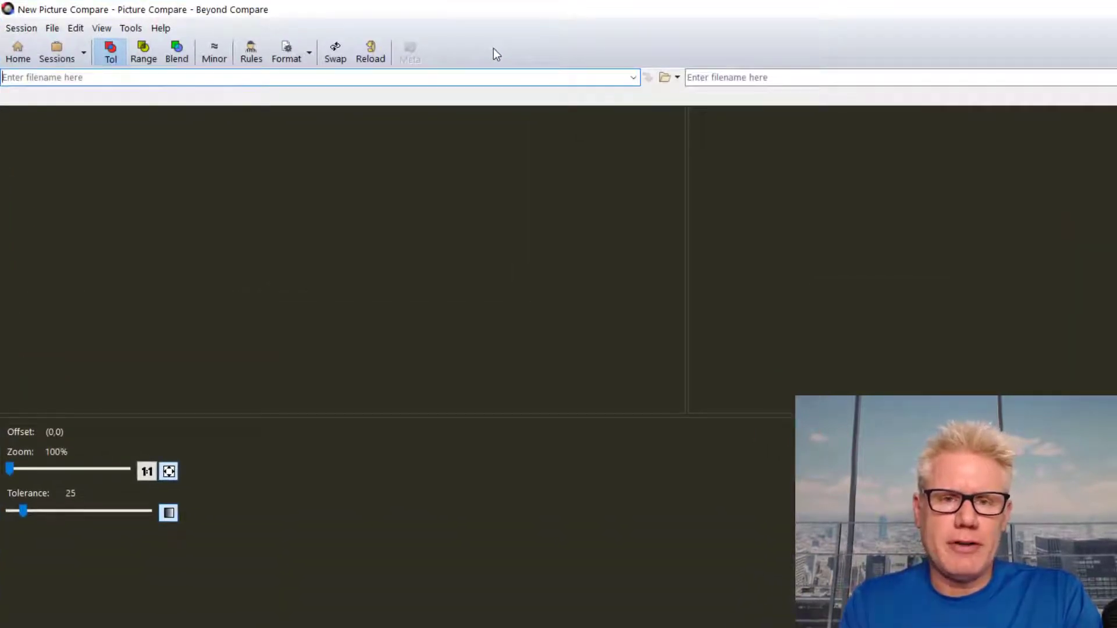
Load ocean.jpg from the jphs folder as the left image.
click(633, 78)
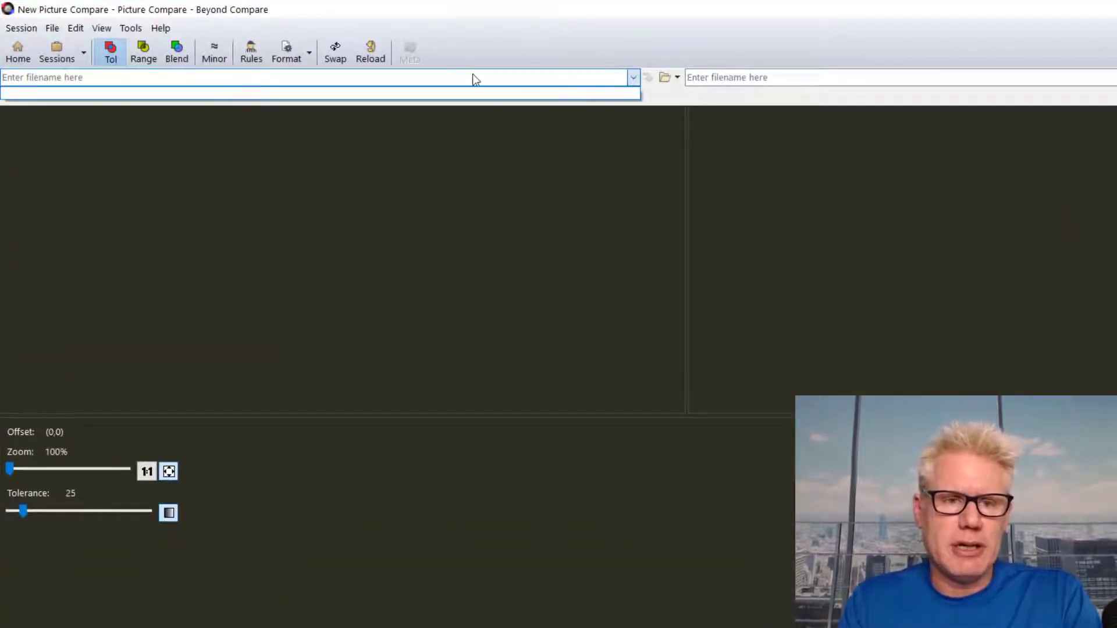
click(79, 77)
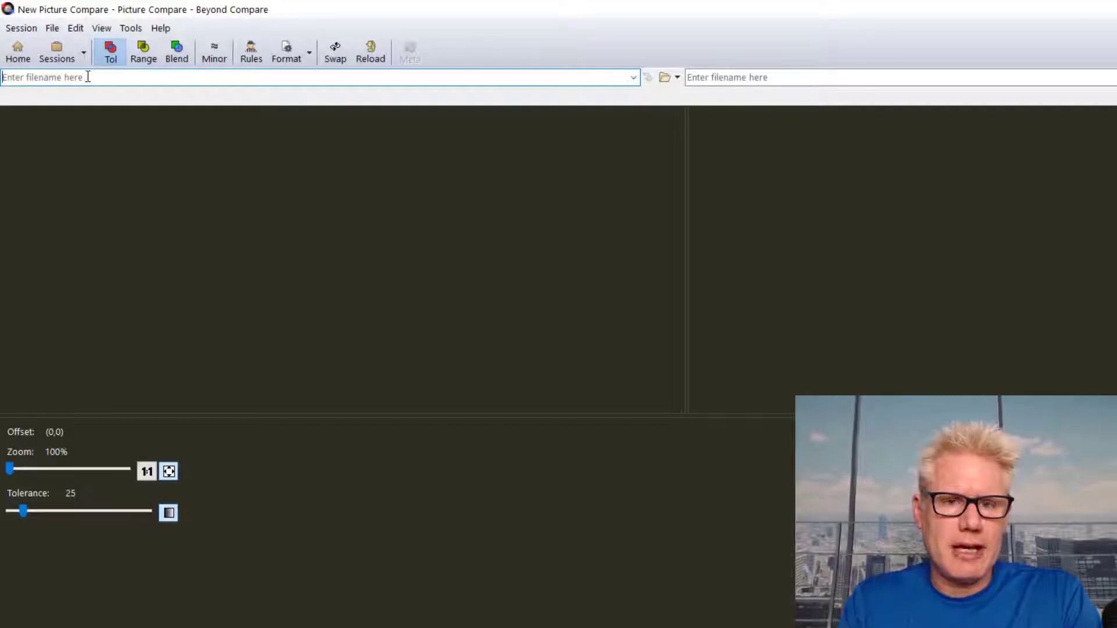
click(664, 77)
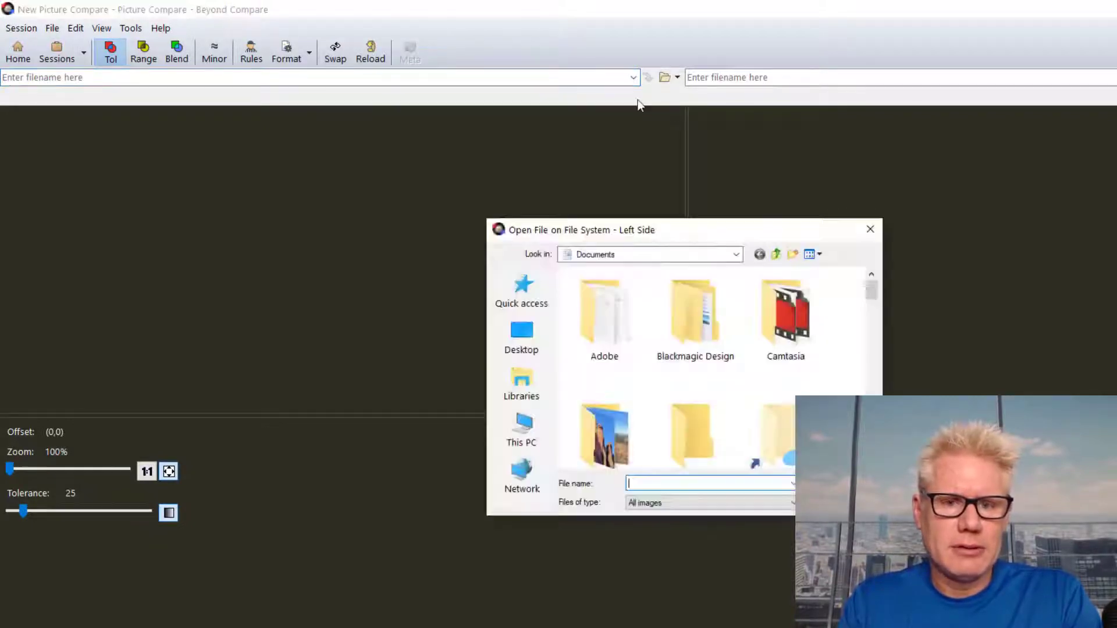
double_click(608, 329)
click(696, 329)
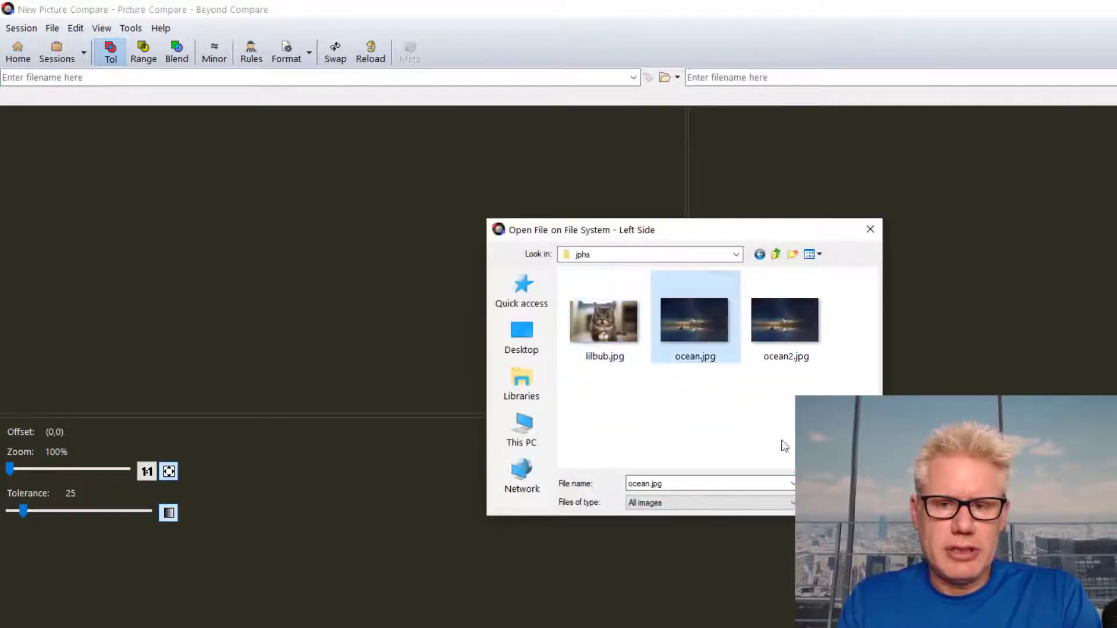
key(Return)
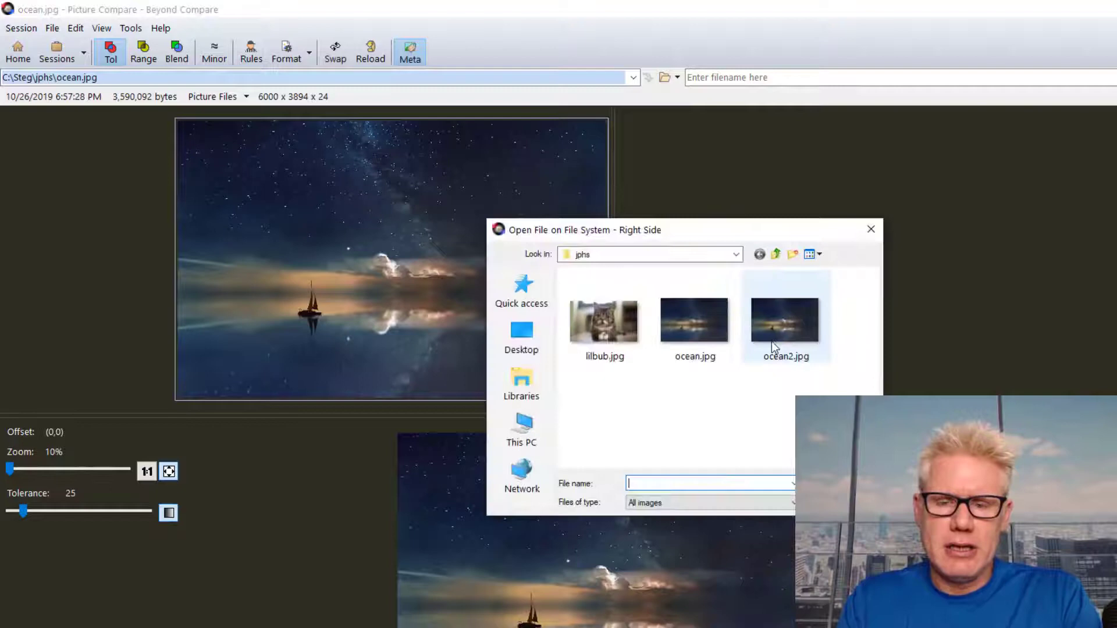
Load ocean2.jpg as the right image and enlarge the pixel-difference pane.
click(774, 346)
key(Return)
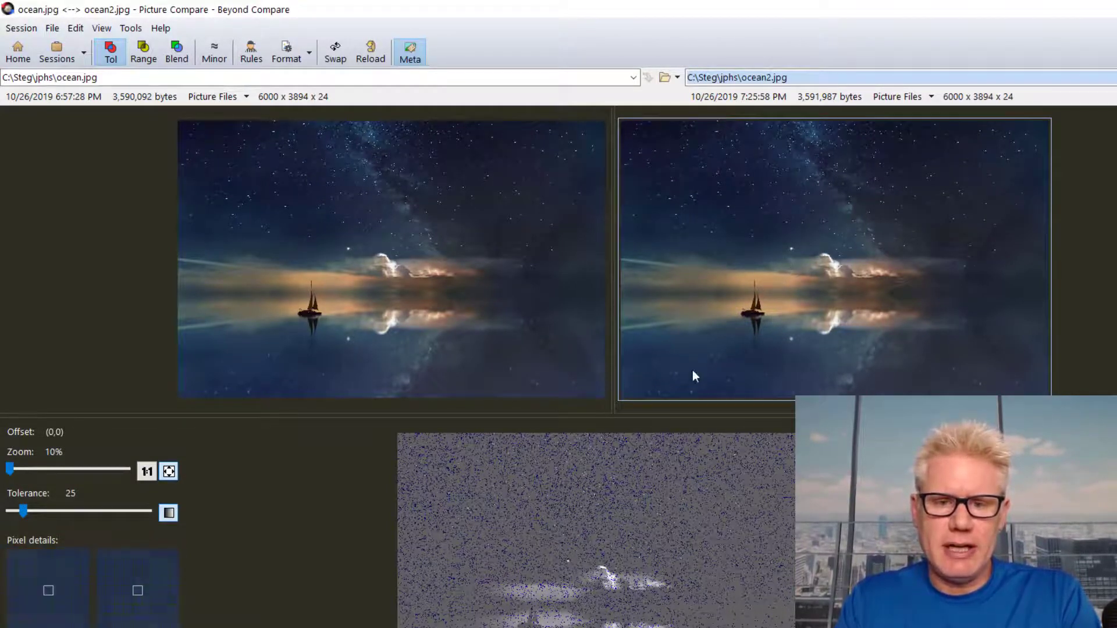
drag(615, 418, 616, 223)
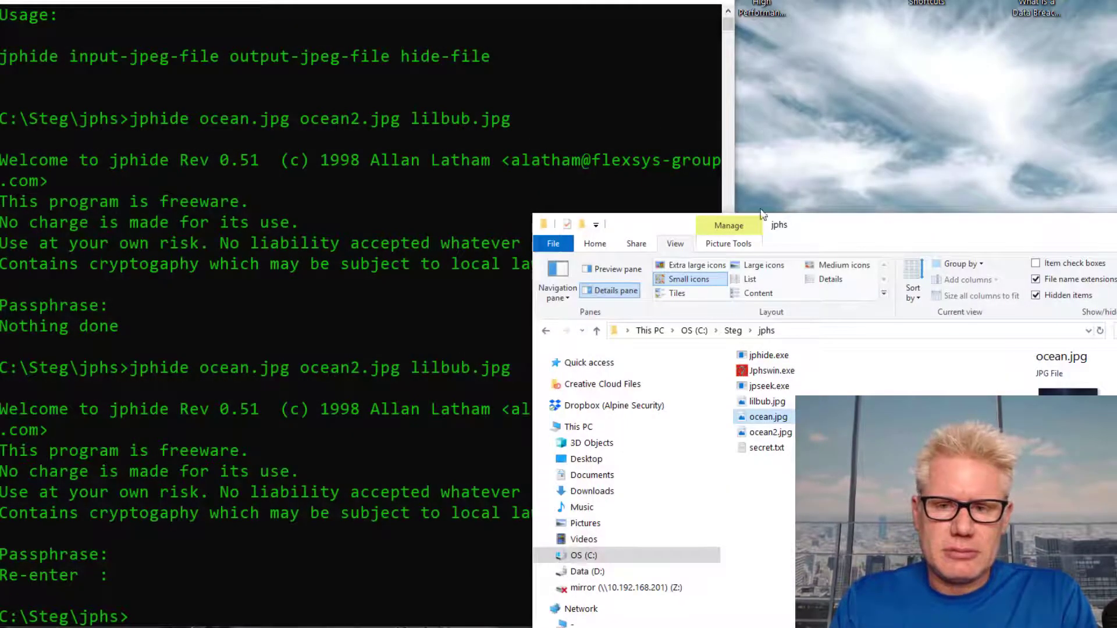
Clear the console with cls and display jpseek's usage.
drag(834, 223, 796, 88)
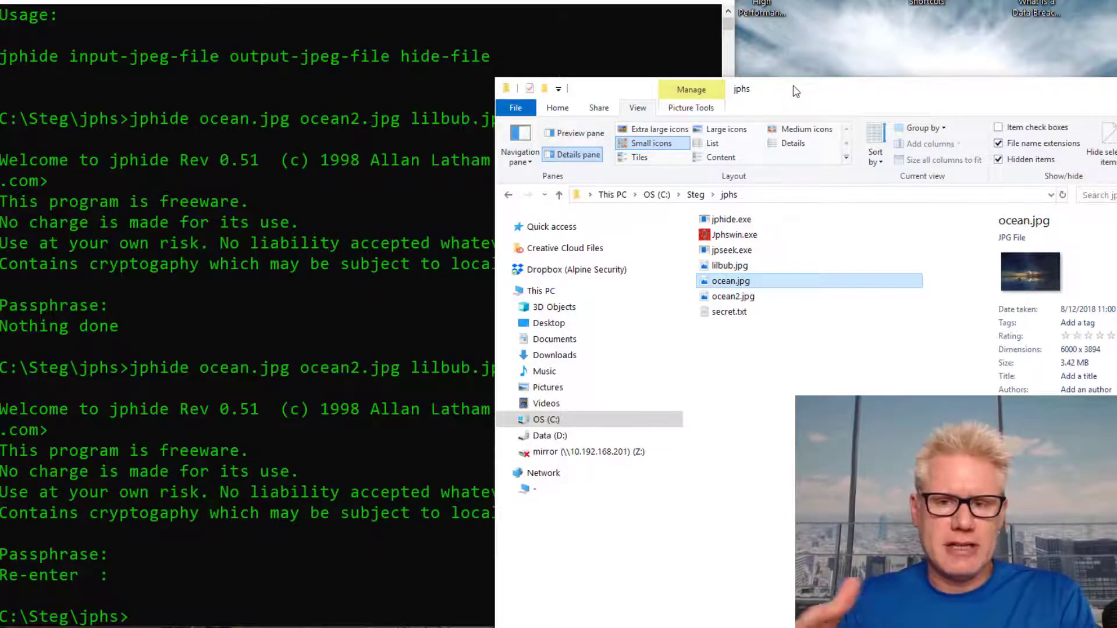
click(403, 282)
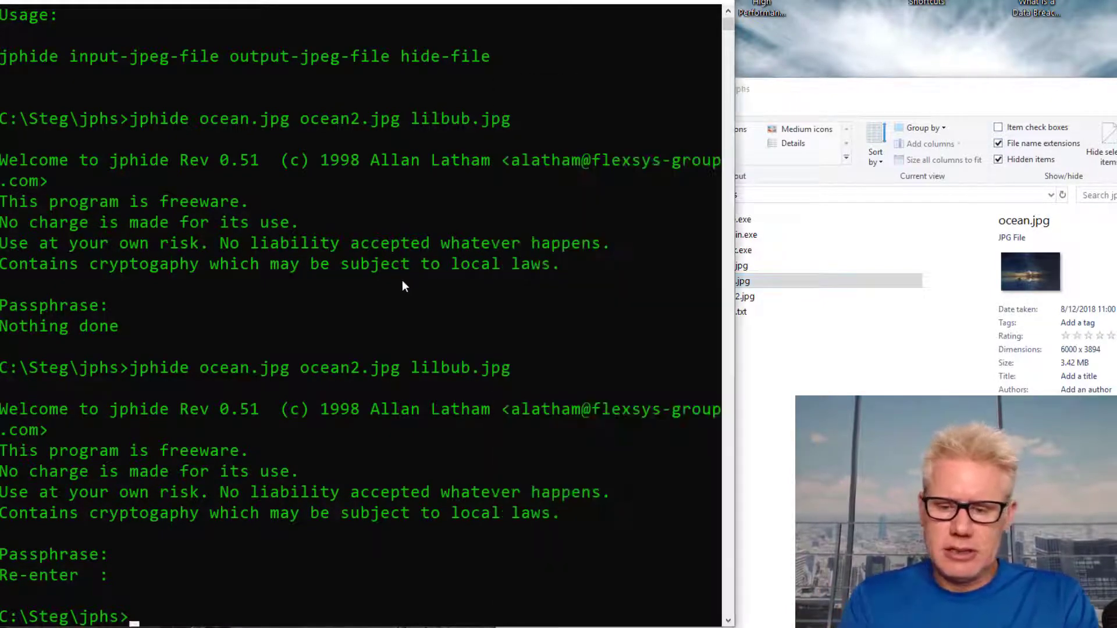
text(pk)
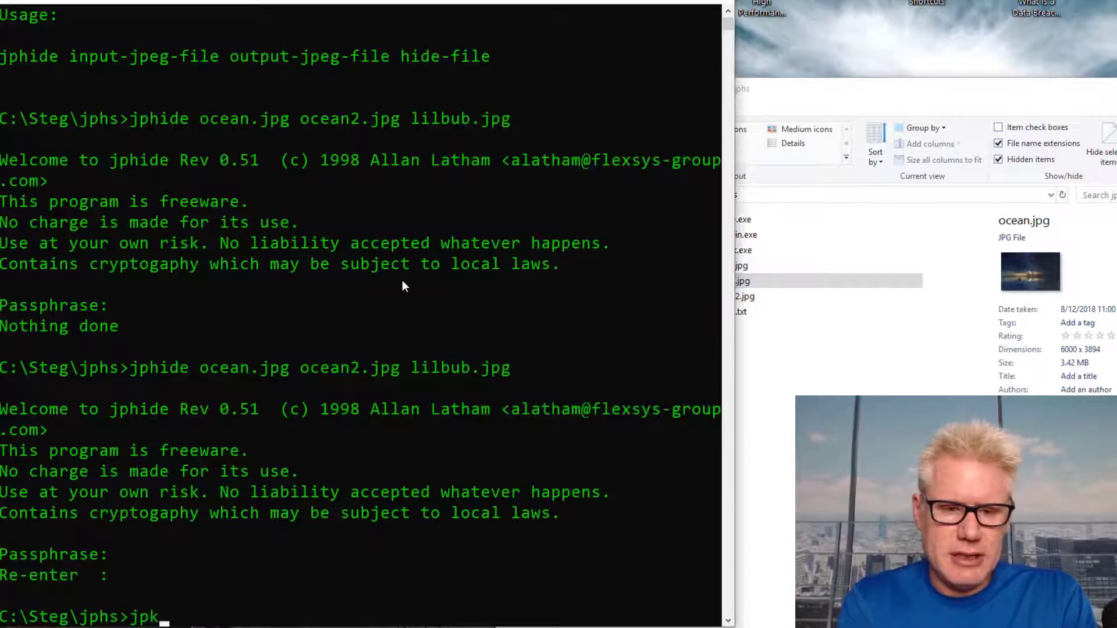
text(h)
key(BackSpace)
key(BackSpace)
key(BackSpace)
text(cl)
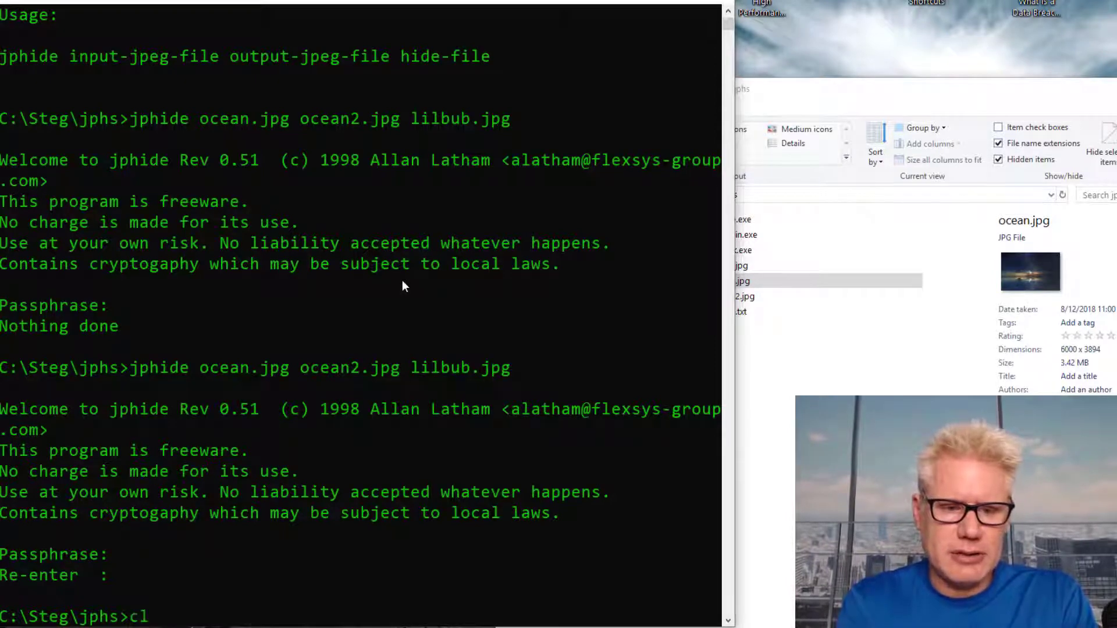
text(s)
key(Return)
text(jps)
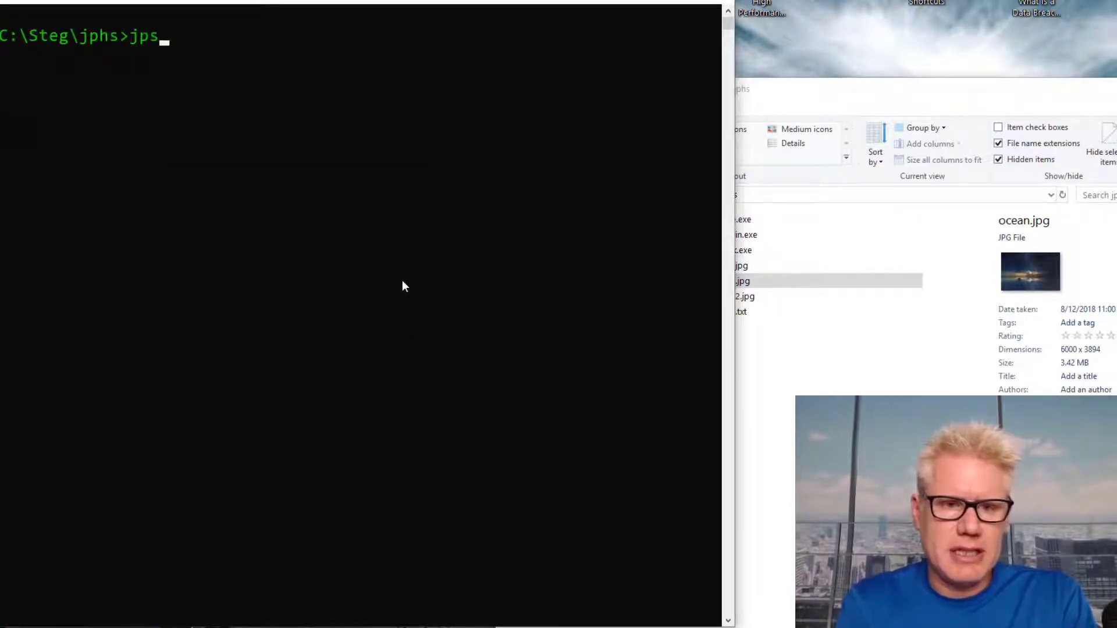
text(eek)
key(Return)
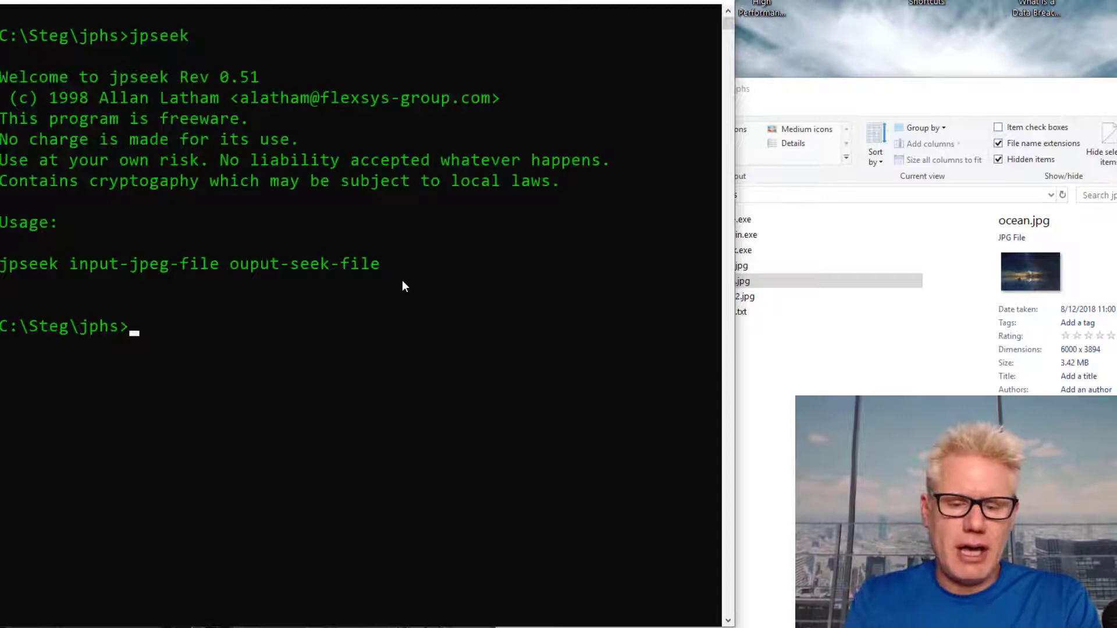
Run 'jpseek ocean2.jpg kitten.jpg' and submit the passphrase to extract the hidden file.
text(jpse)
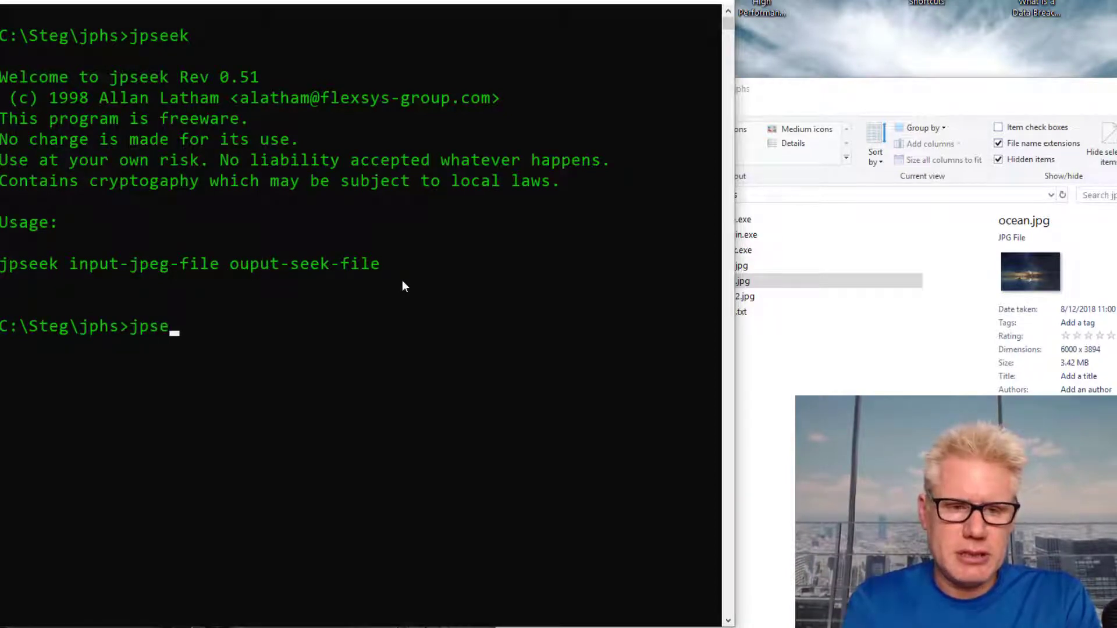
text(ek )
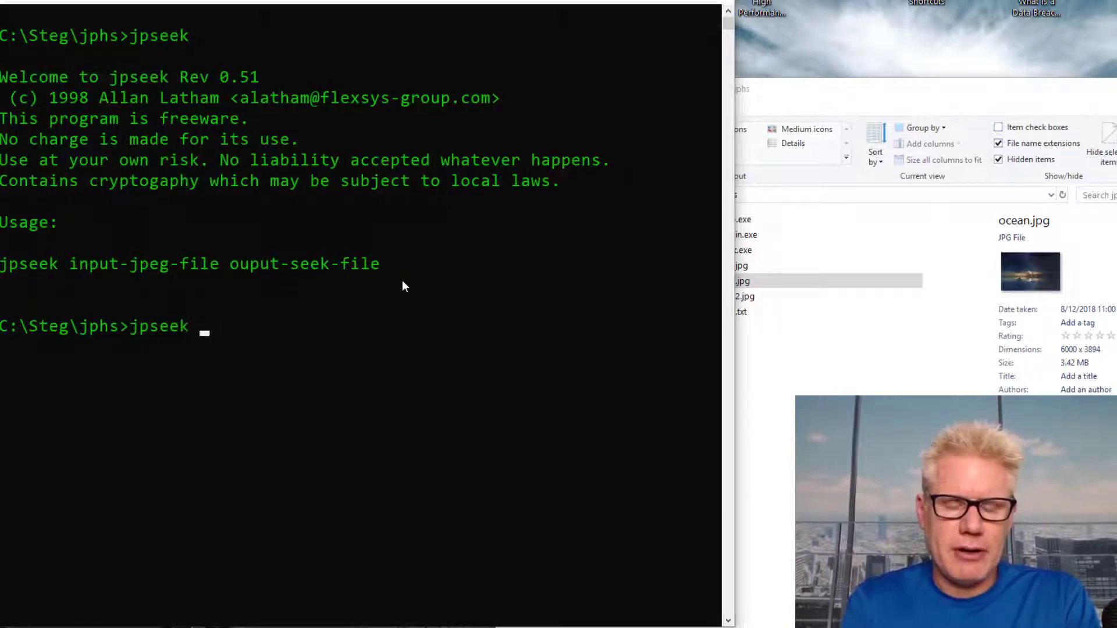
text(oce)
key(Tab)
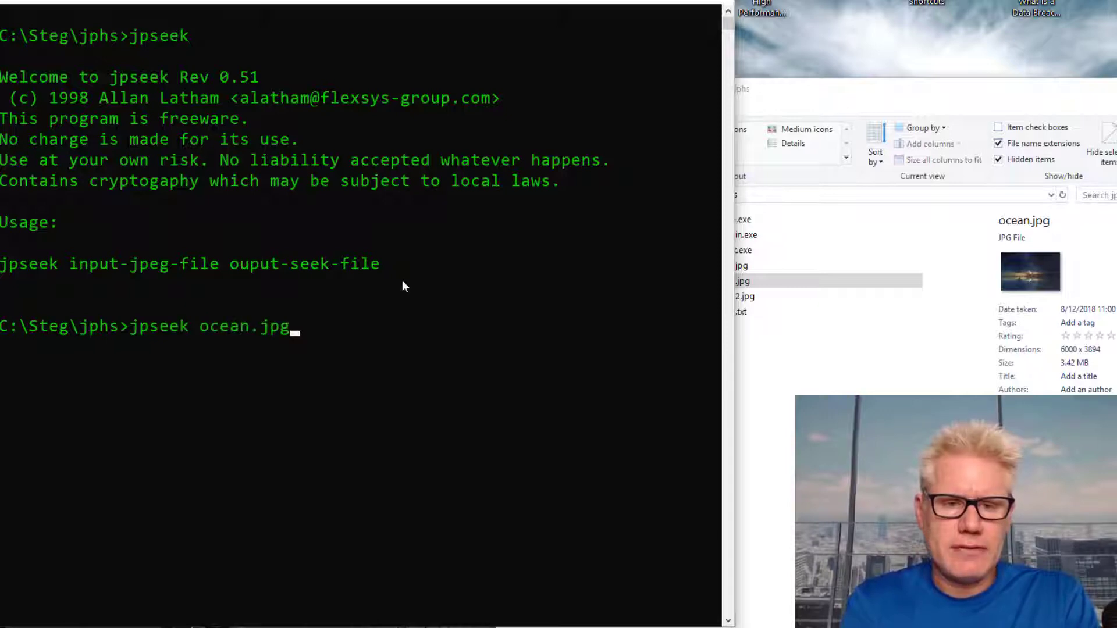
key(BackSpace)
key(BackSpace)
key(BackSpace)
key(BackSpace)
text(2)
key(Tab)
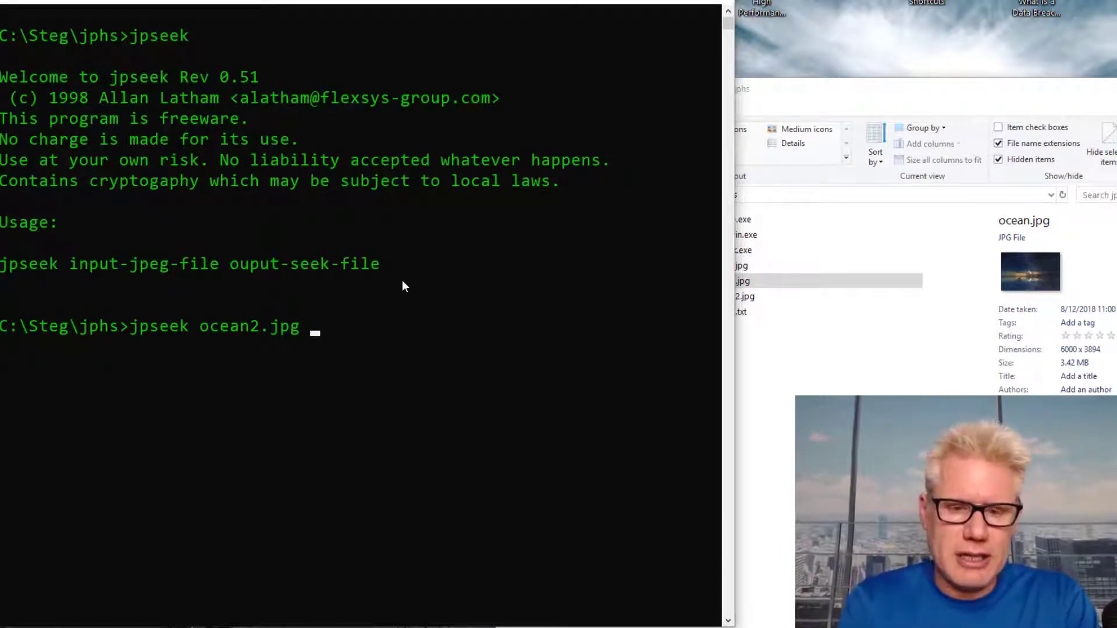
text(kitten.jpg)
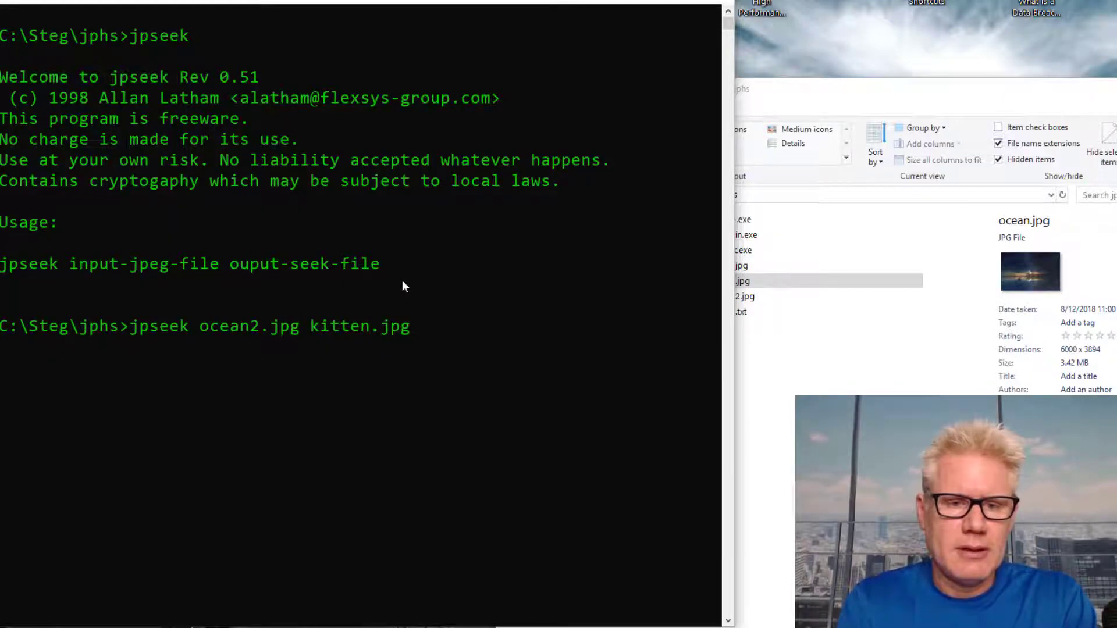
key(Return)
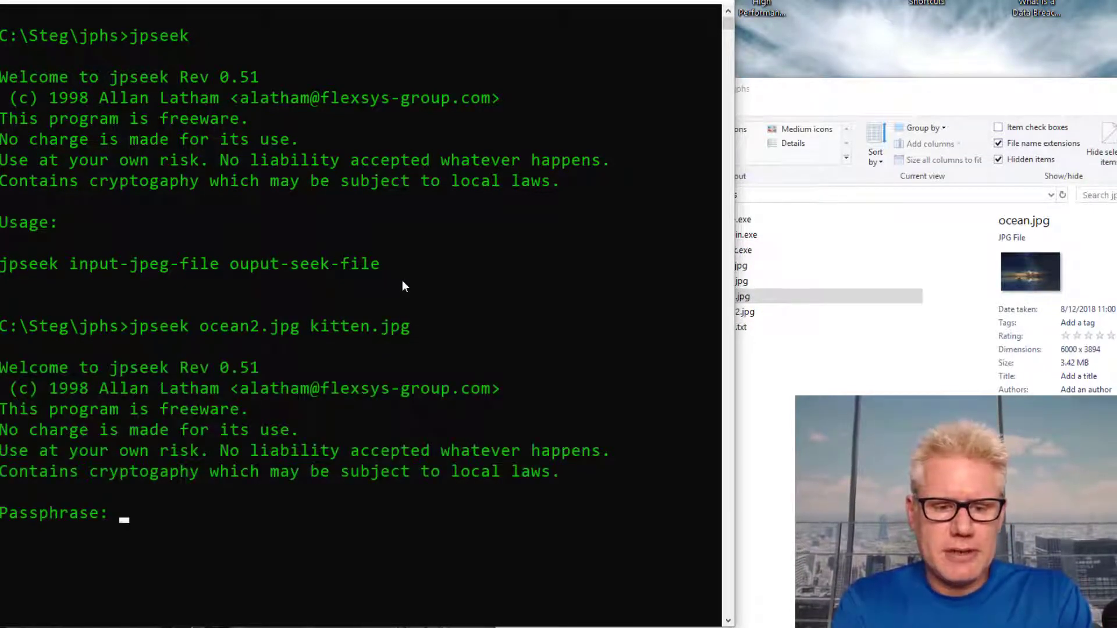
key(Return)
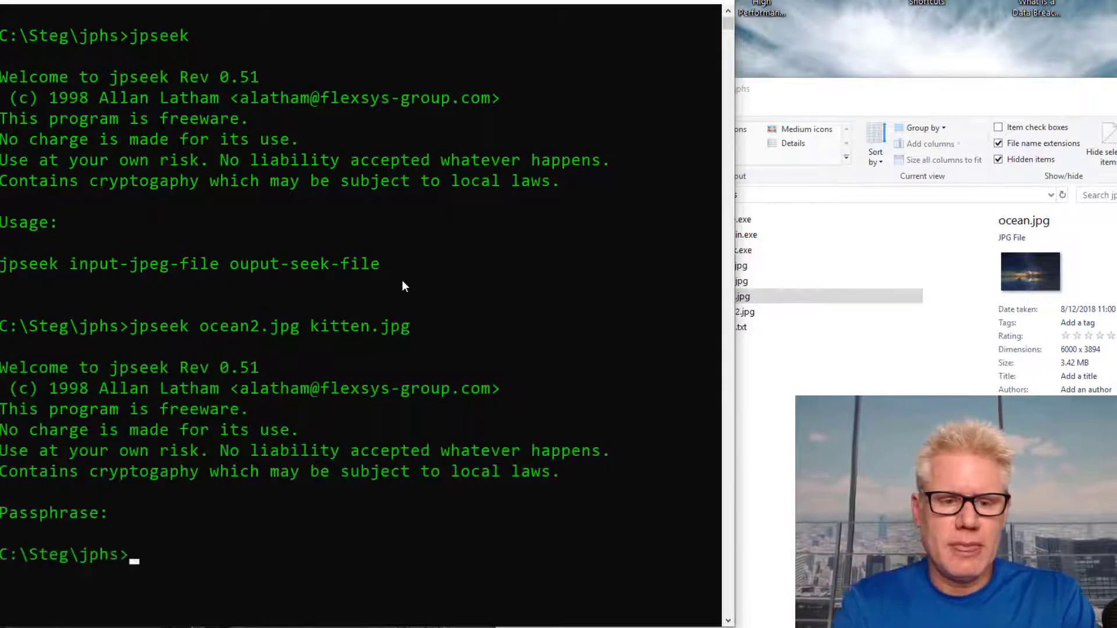
Open the extracted kitten.jpg from the jphs folder in Photos.
click(856, 354)
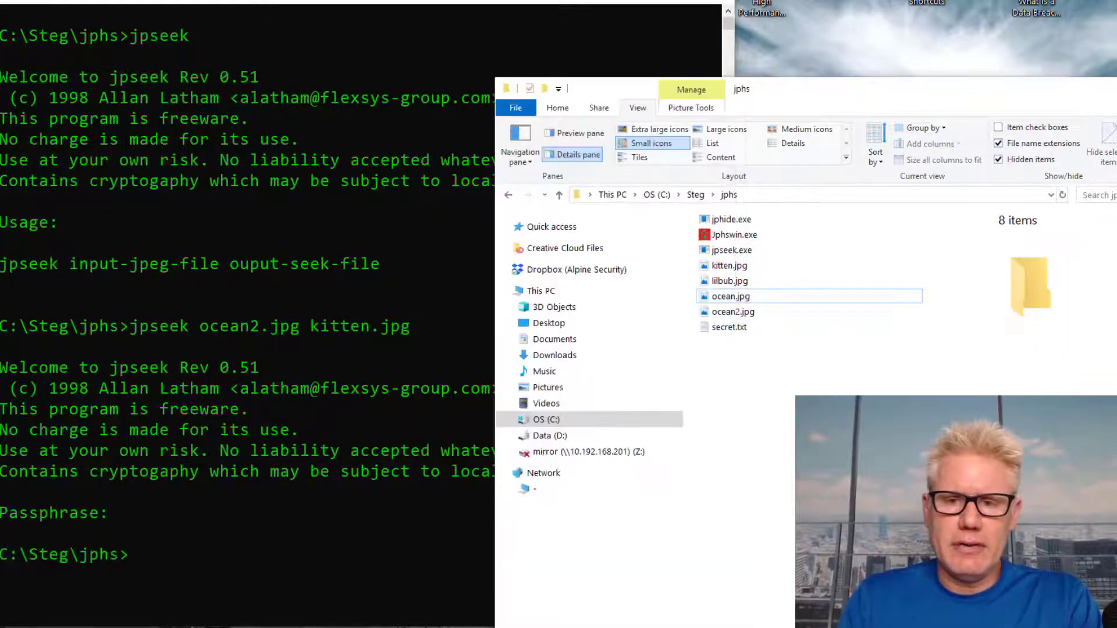
click(774, 266)
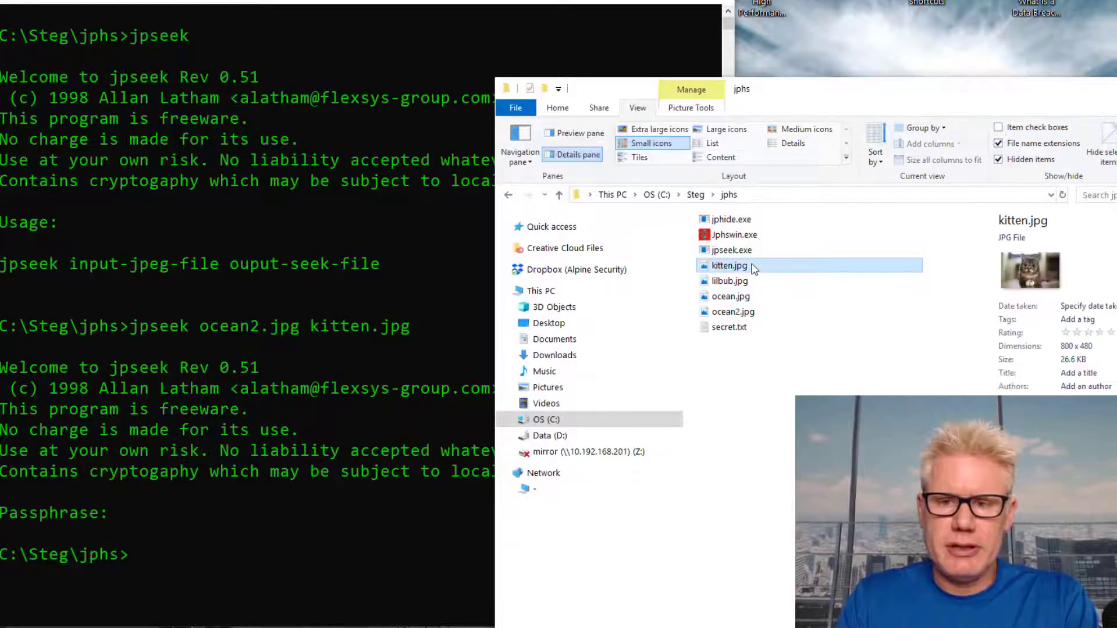
double_click(752, 267)
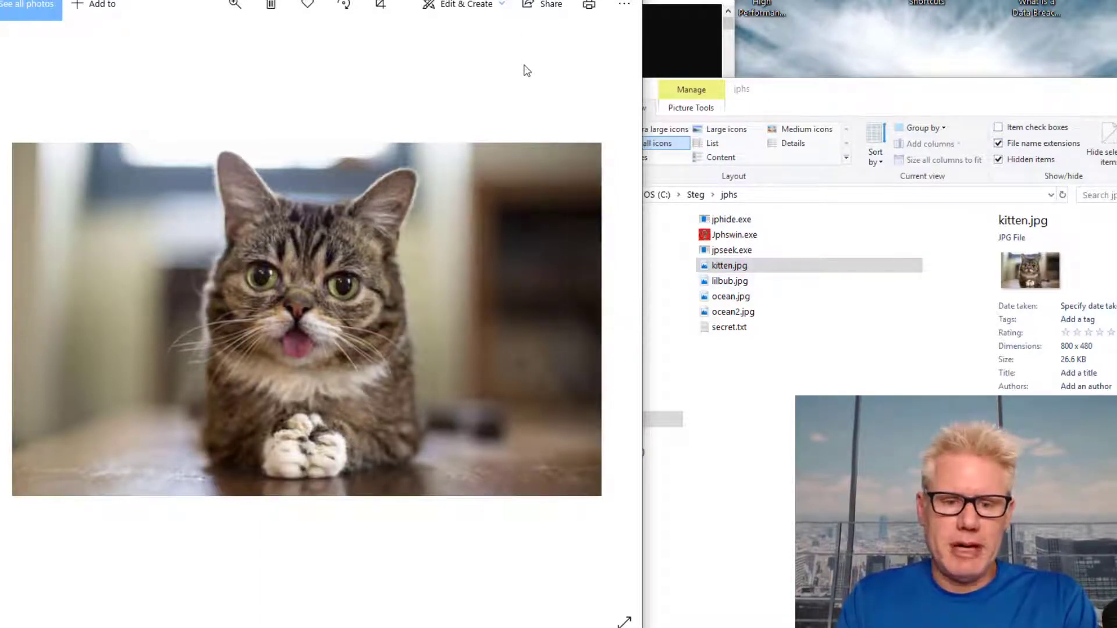
key(super)
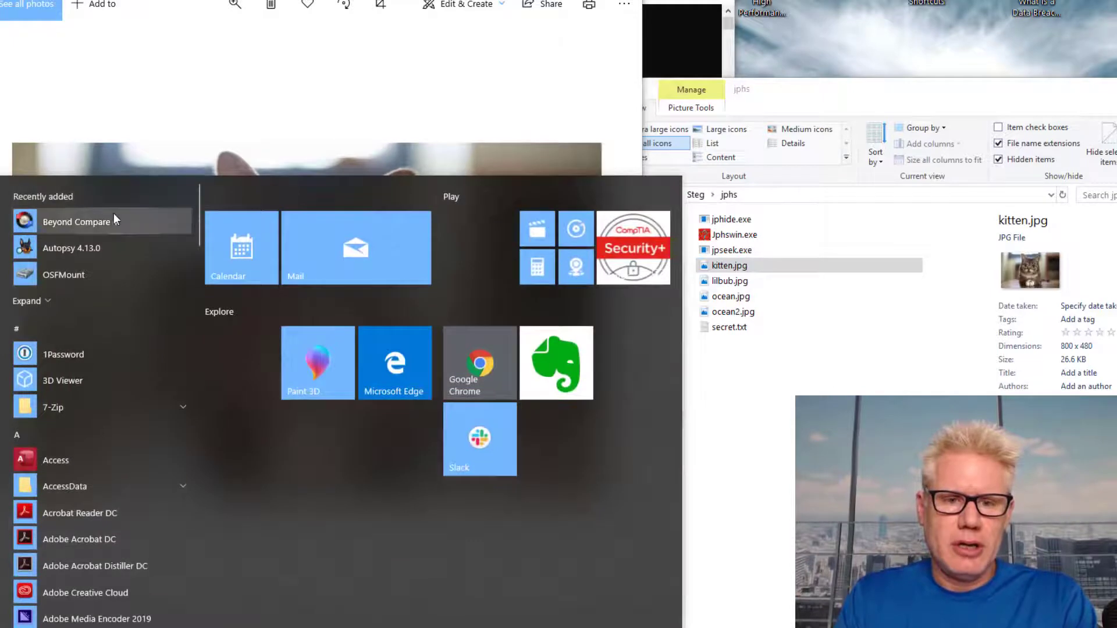
Launch Beyond Compare, start a new Picture Compare session and make the image panes taller.
click(113, 213)
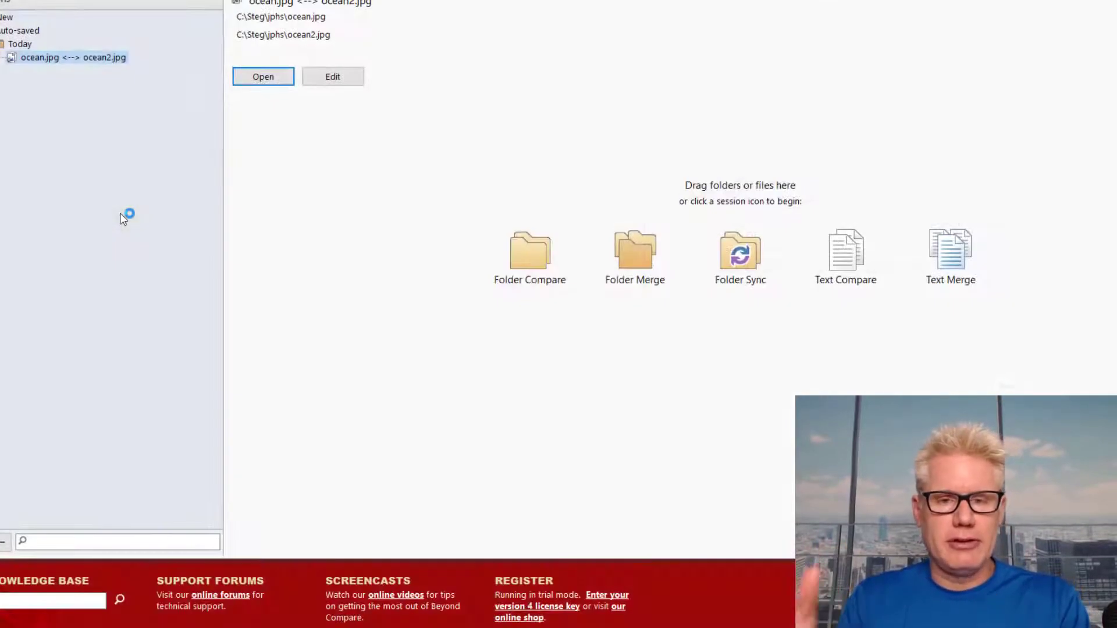
click(1098, 256)
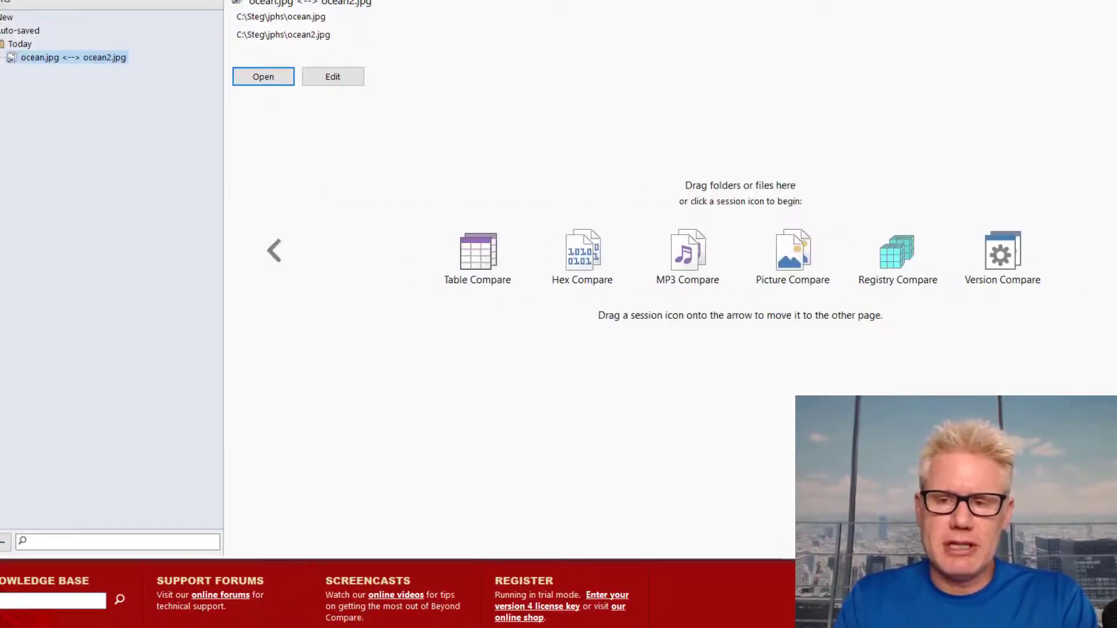
click(807, 260)
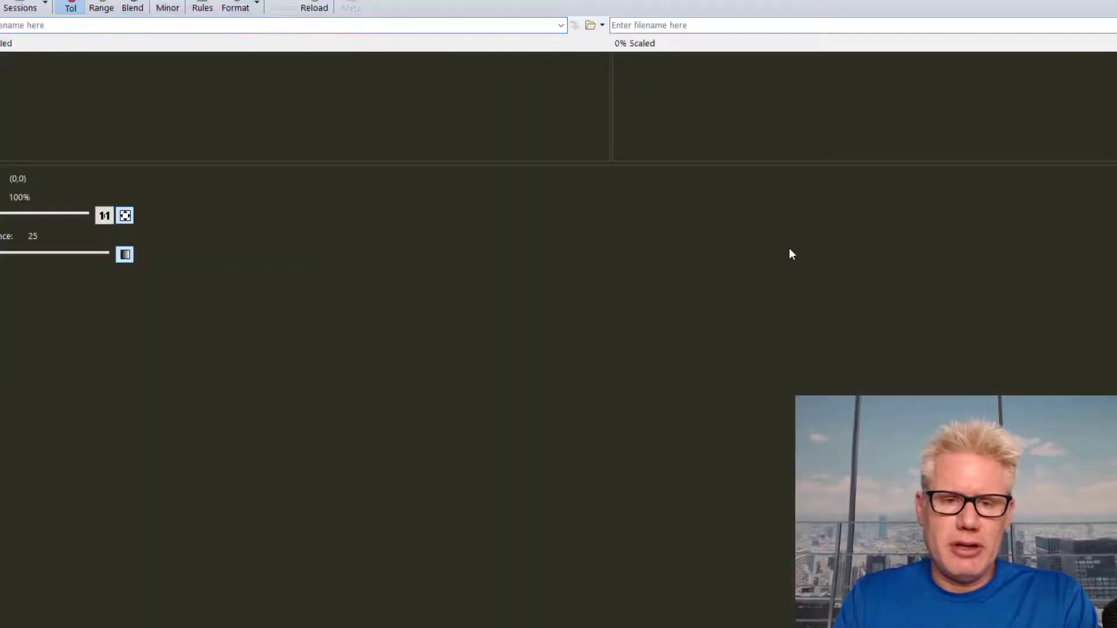
drag(600, 163, 566, 337)
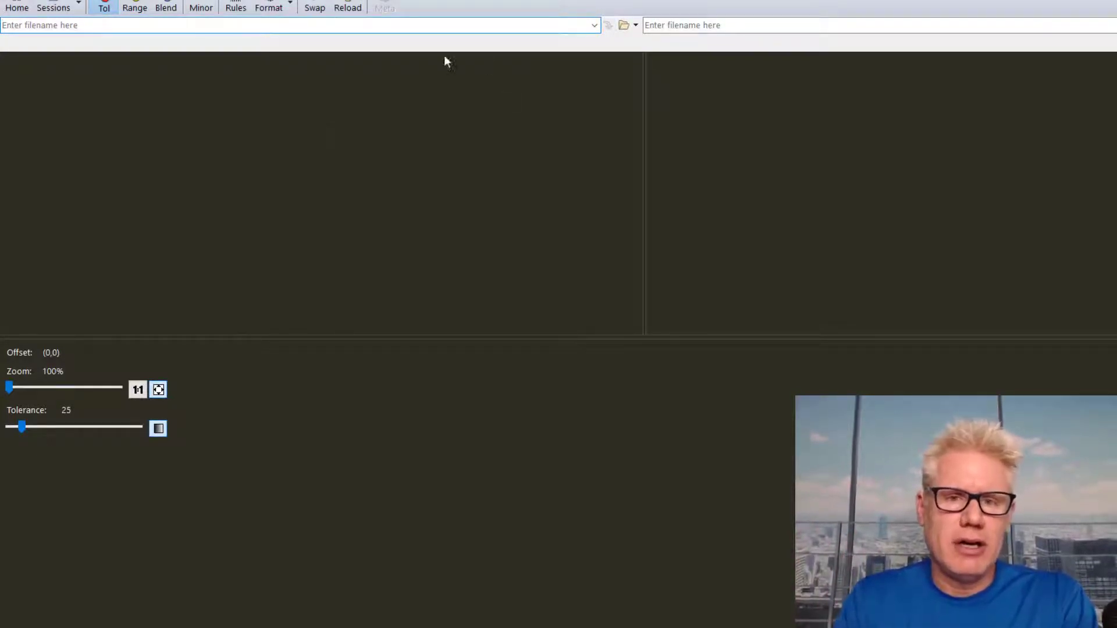
Load lilbub.jpg on the left and kitten.jpg on the right, then close the photo viewer.
click(623, 25)
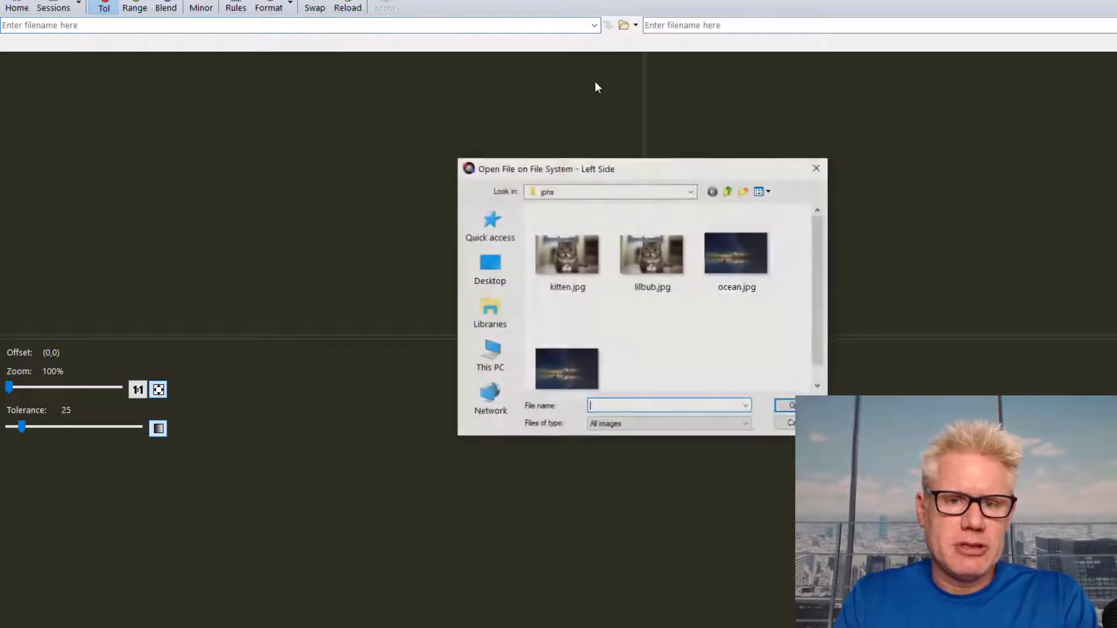
click(653, 254)
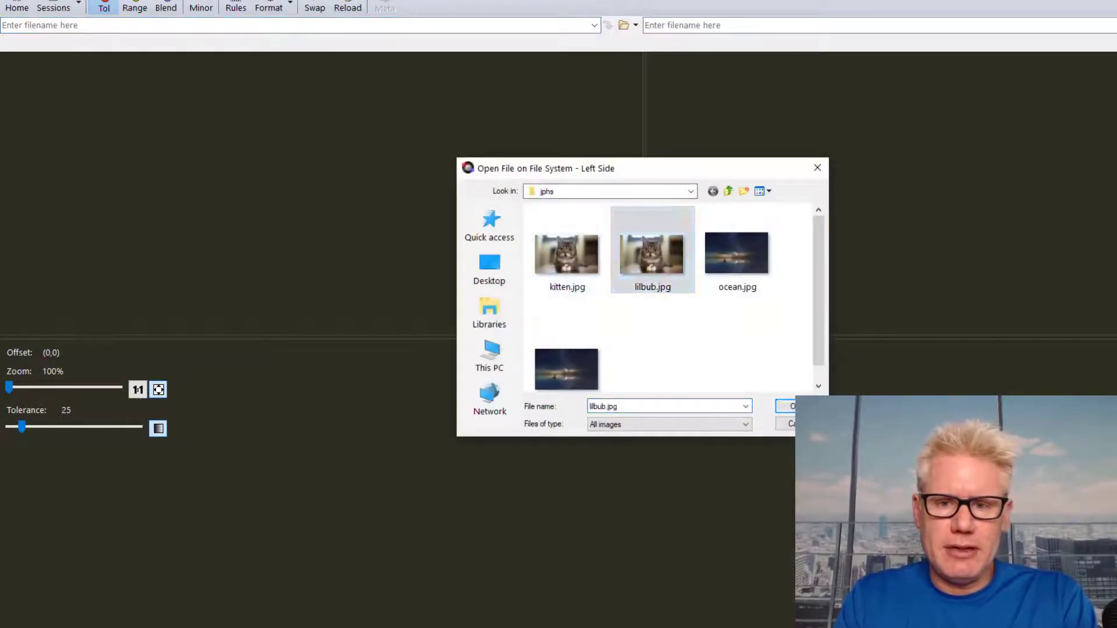
double_click(653, 255)
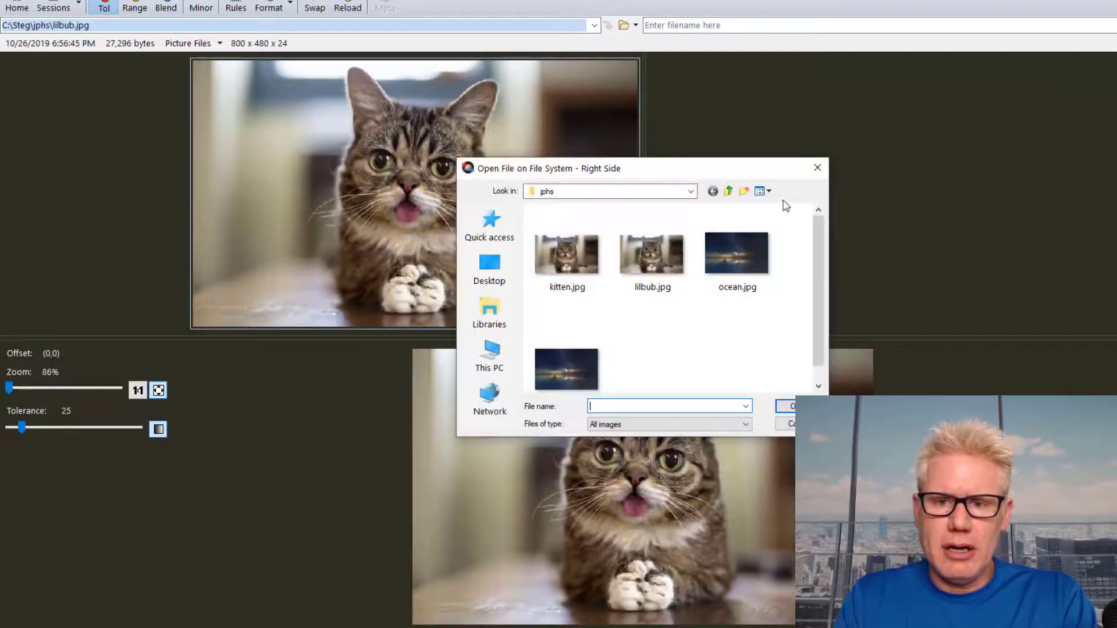
click(786, 406)
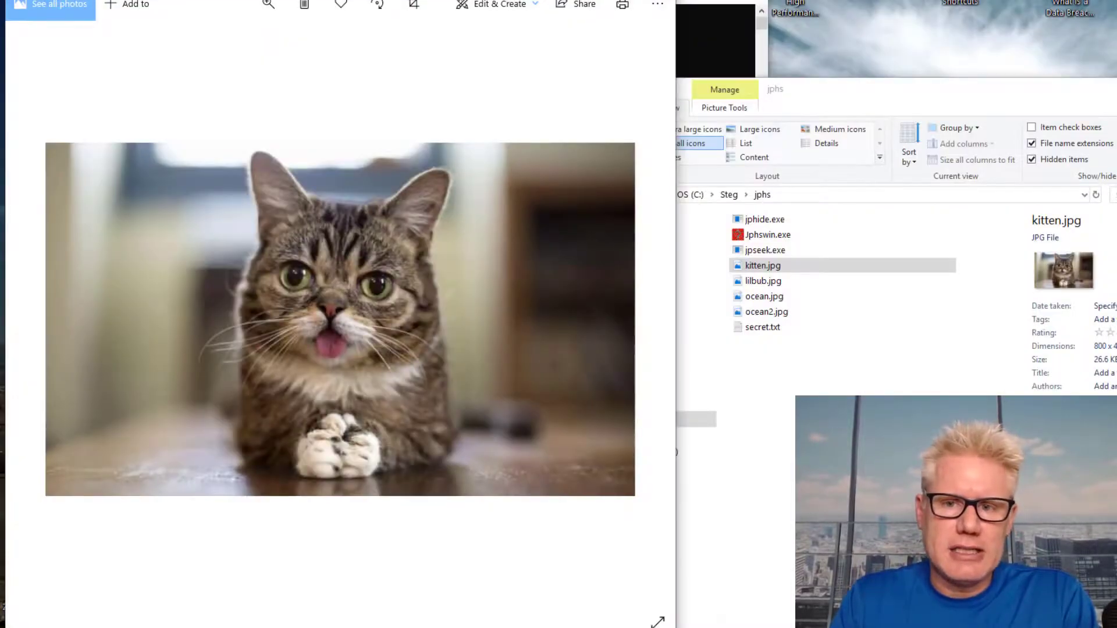
key(alt+F4)
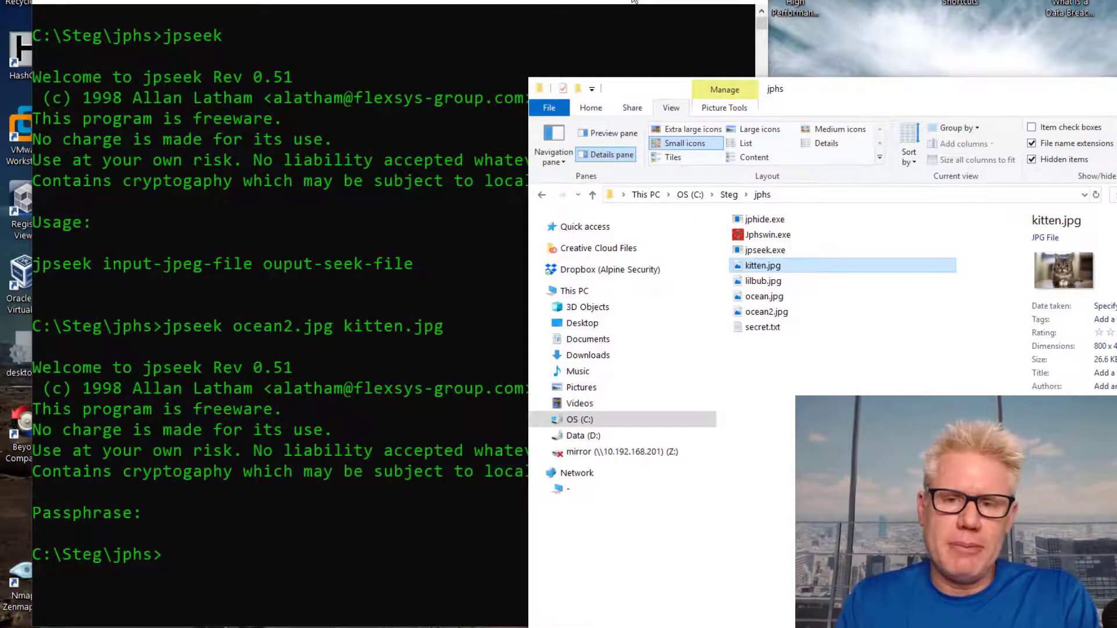
drag(838, 94, 827, 12)
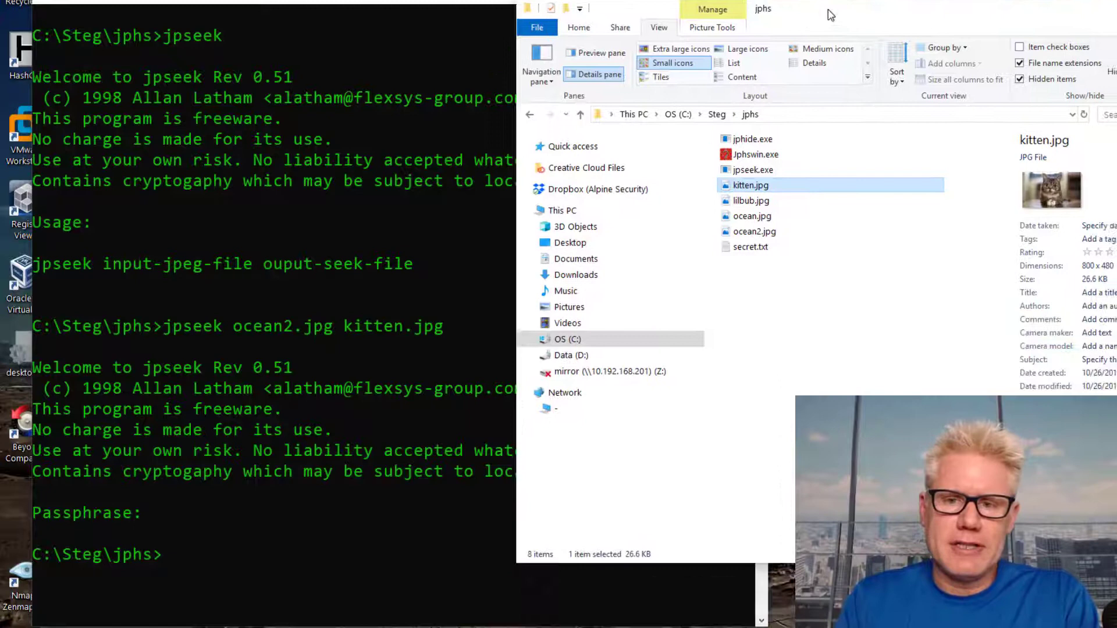
double_click(750, 247)
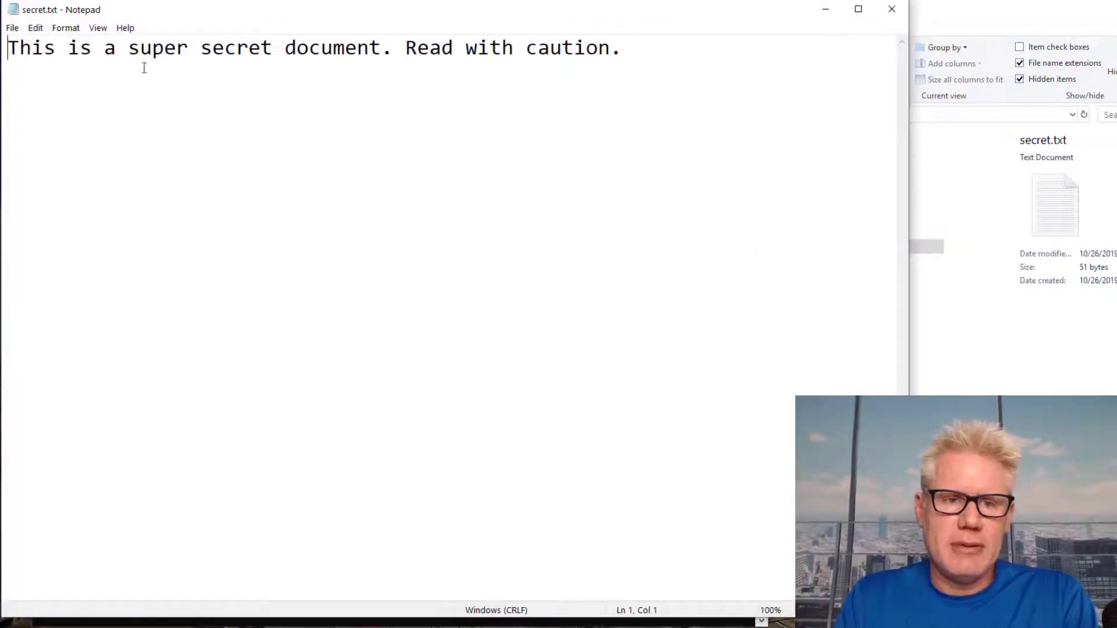
drag(627, 49, 17, 55)
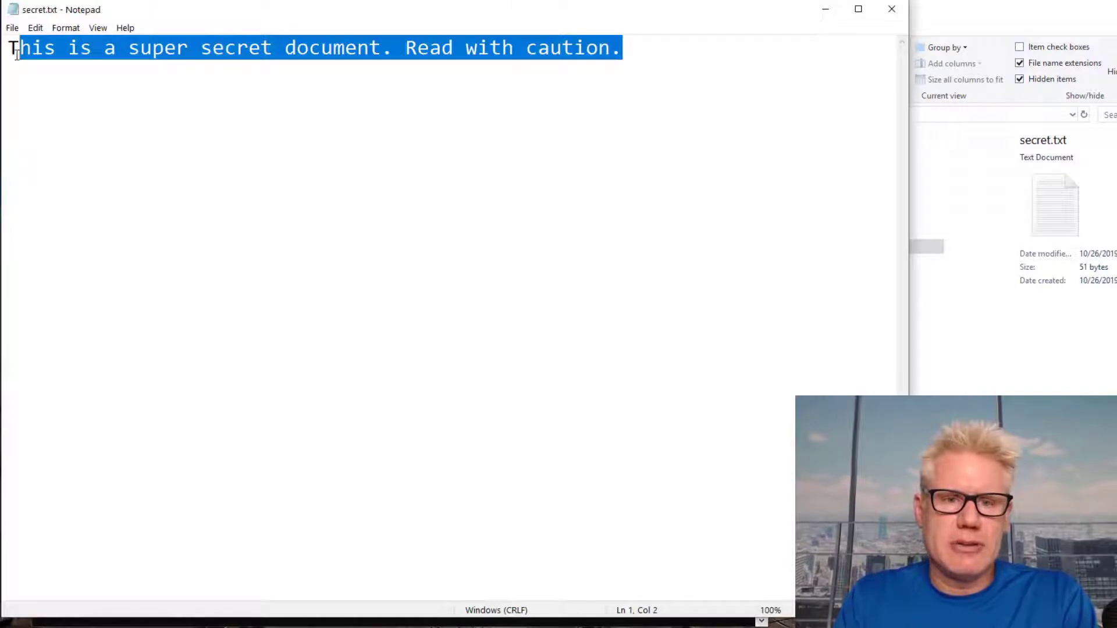
click(893, 9)
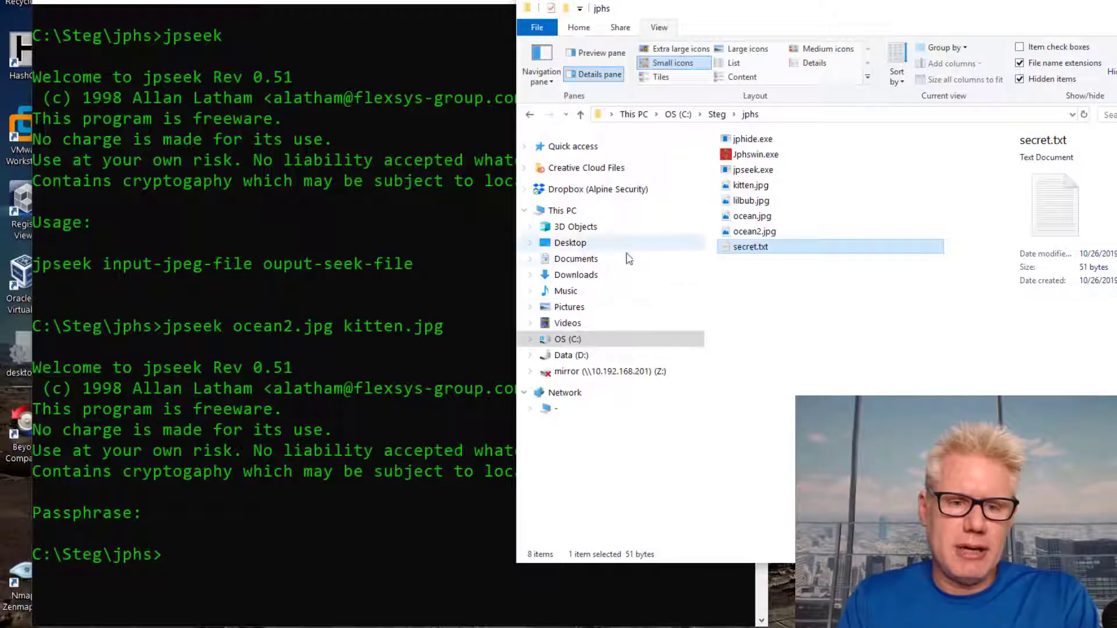
Show jphide's usage, then type 'jphide lilbub.jpg secret.jpg' to begin hiding a file.
click(386, 402)
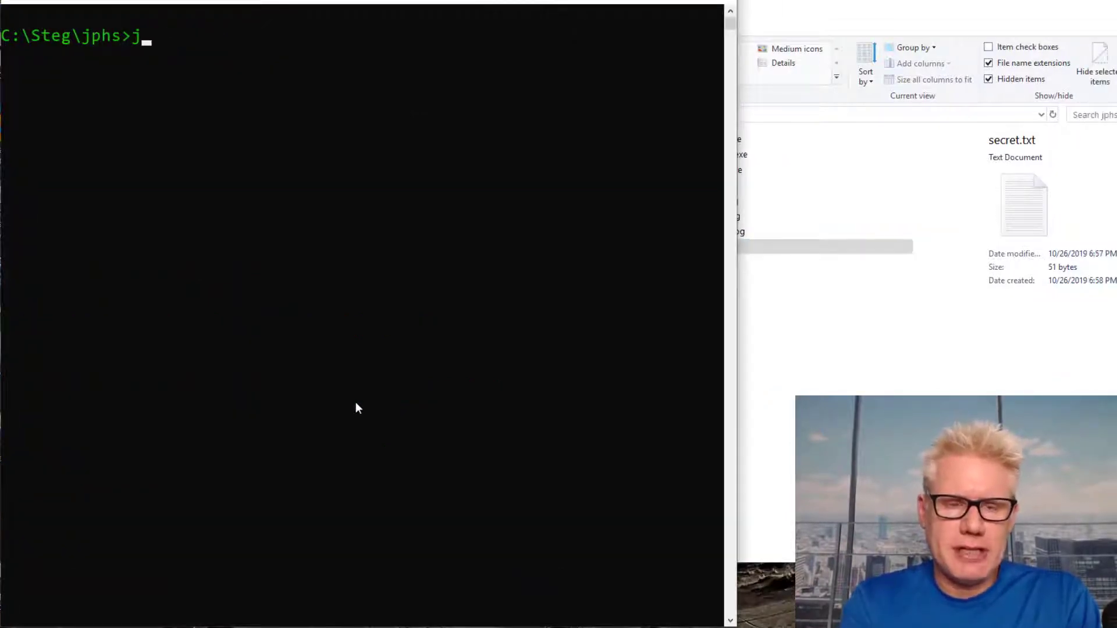
text(phide)
key(Return)
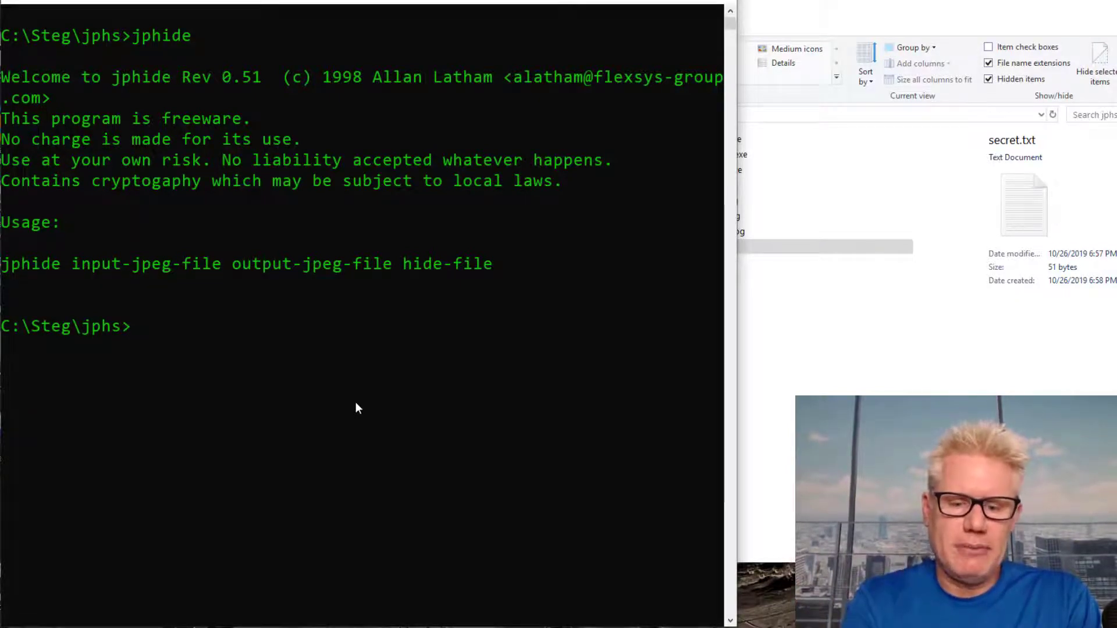
text(jphide)
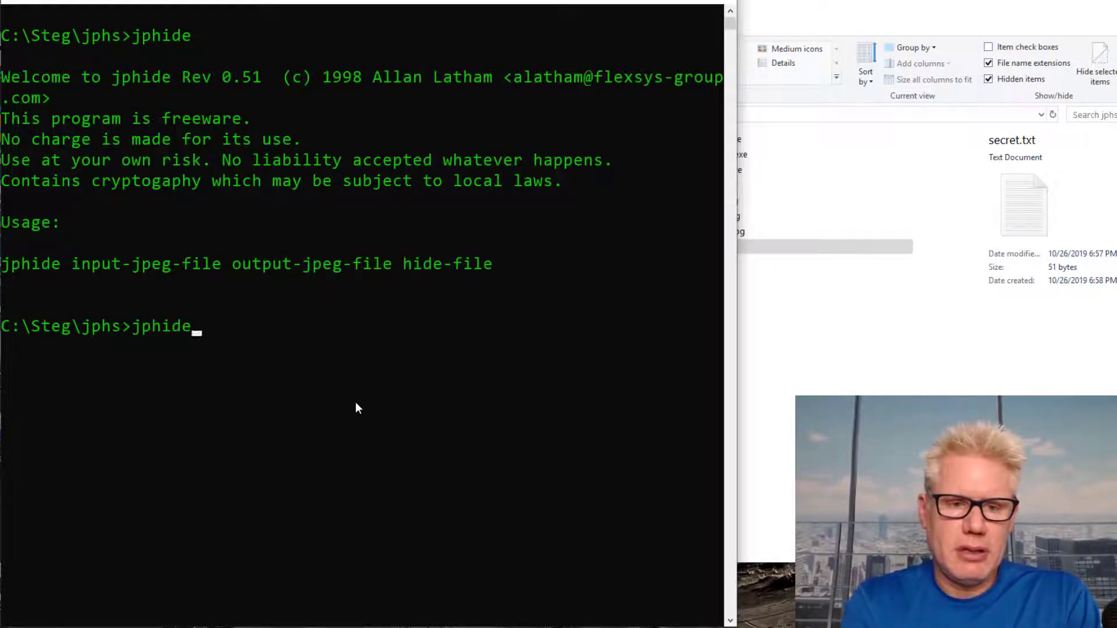
text( lilbub.jpg)
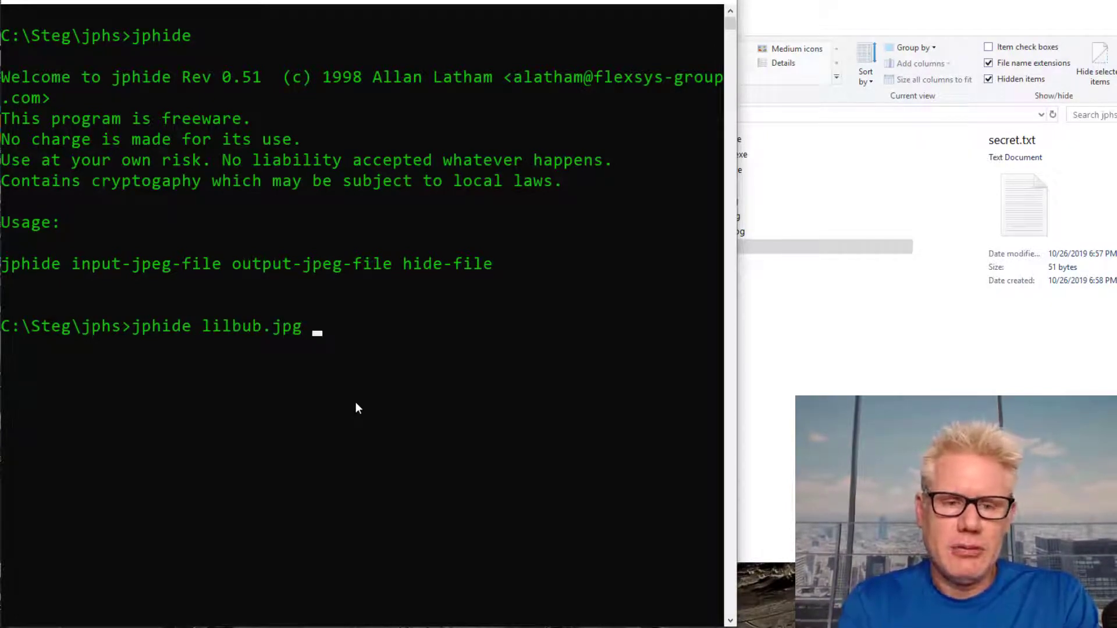
text( secret.jpg)
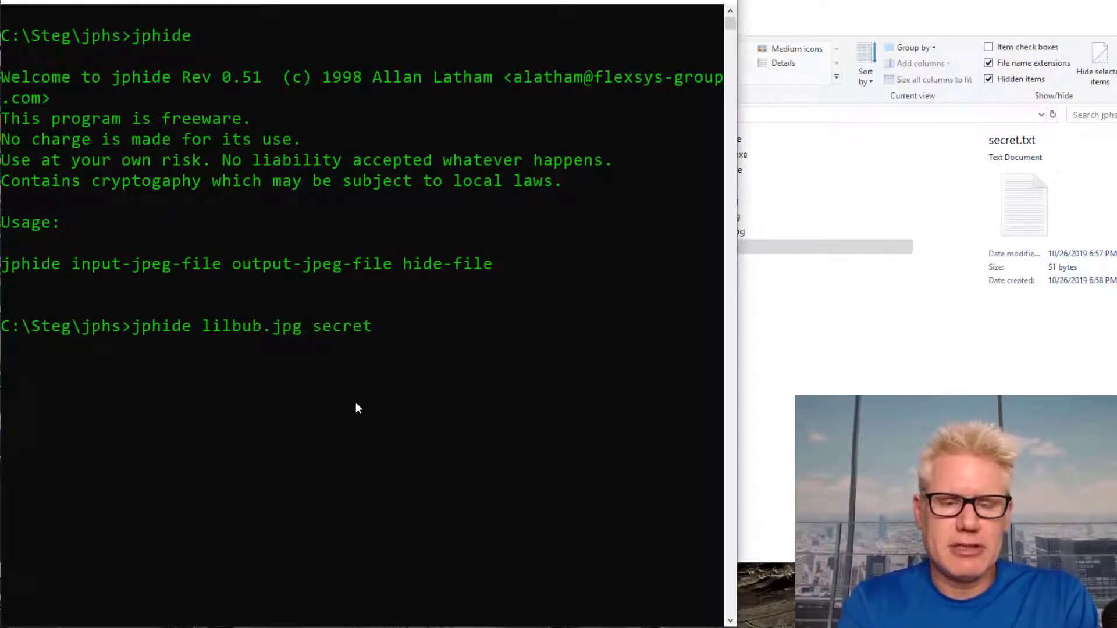
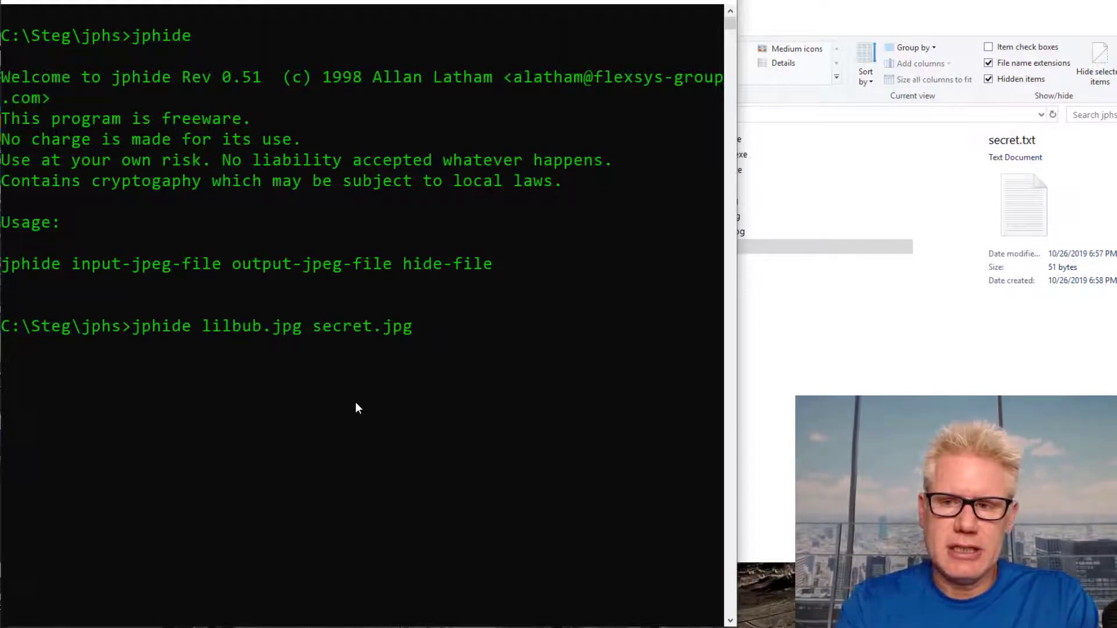
Run jphide to embed secret.txt in lilbub.jpg as secret.jpg, entering the passphrase twice, then open secret.jpg from the jphs folder.
text(secret.txt)
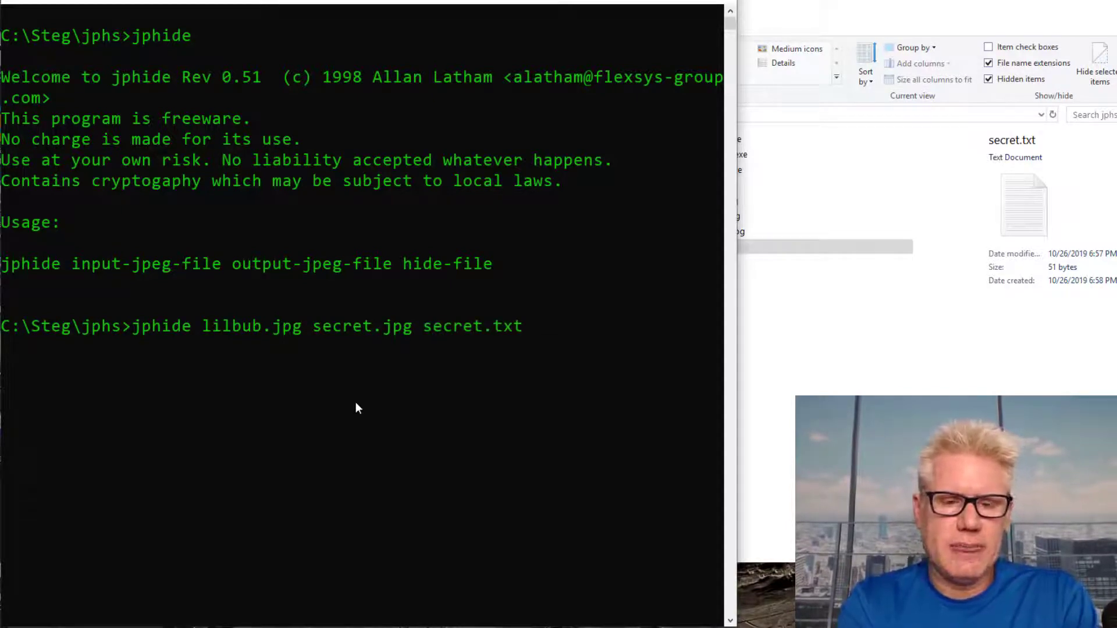
key(Return)
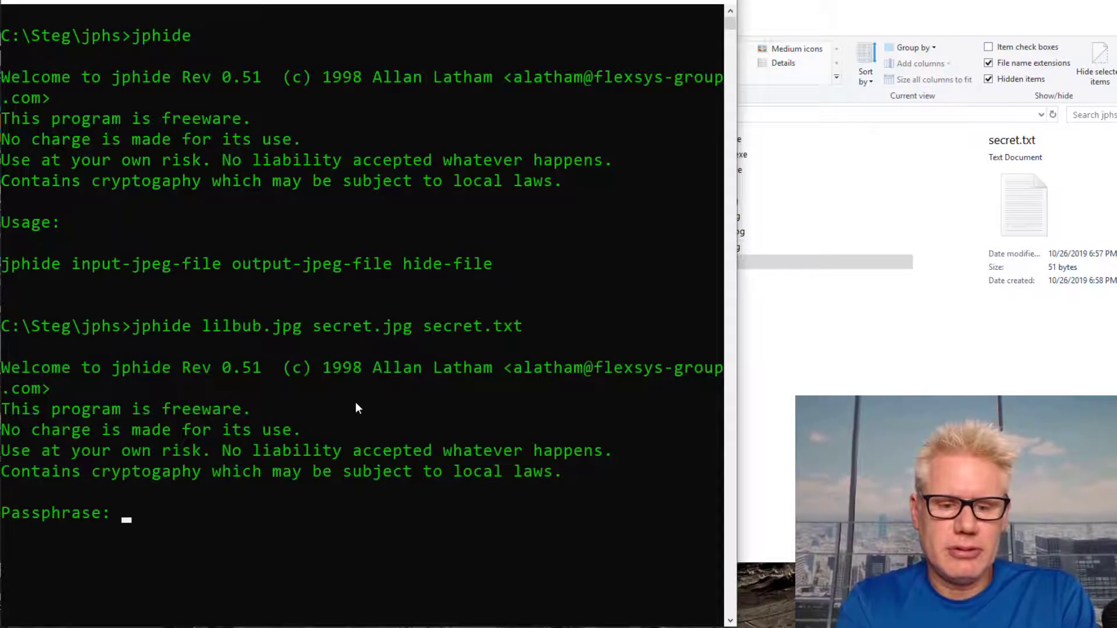
key(Return)
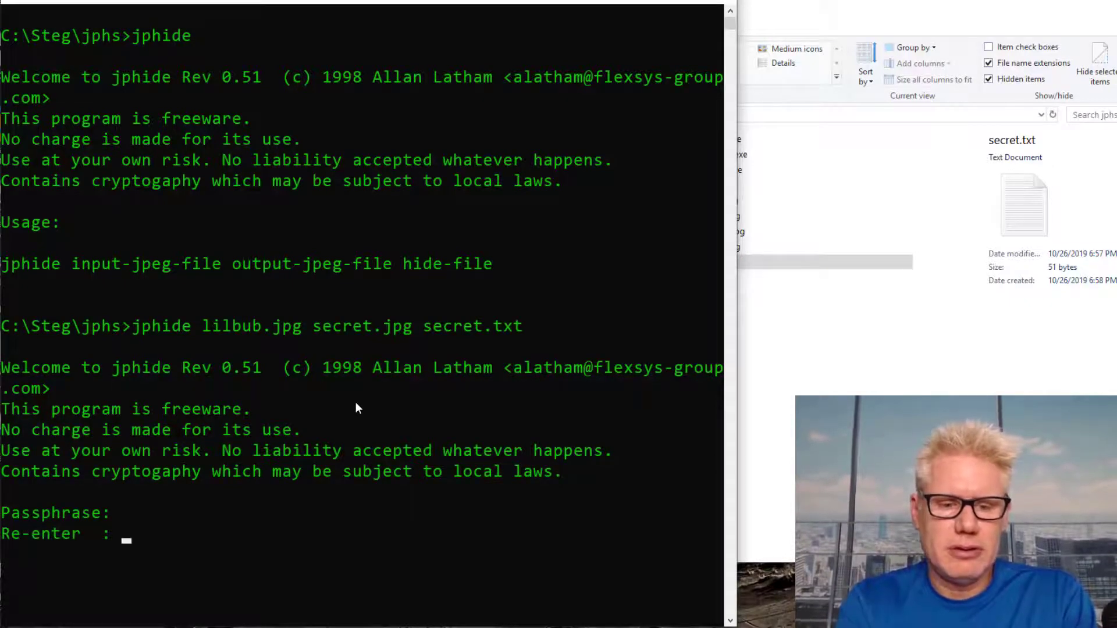
key(Return)
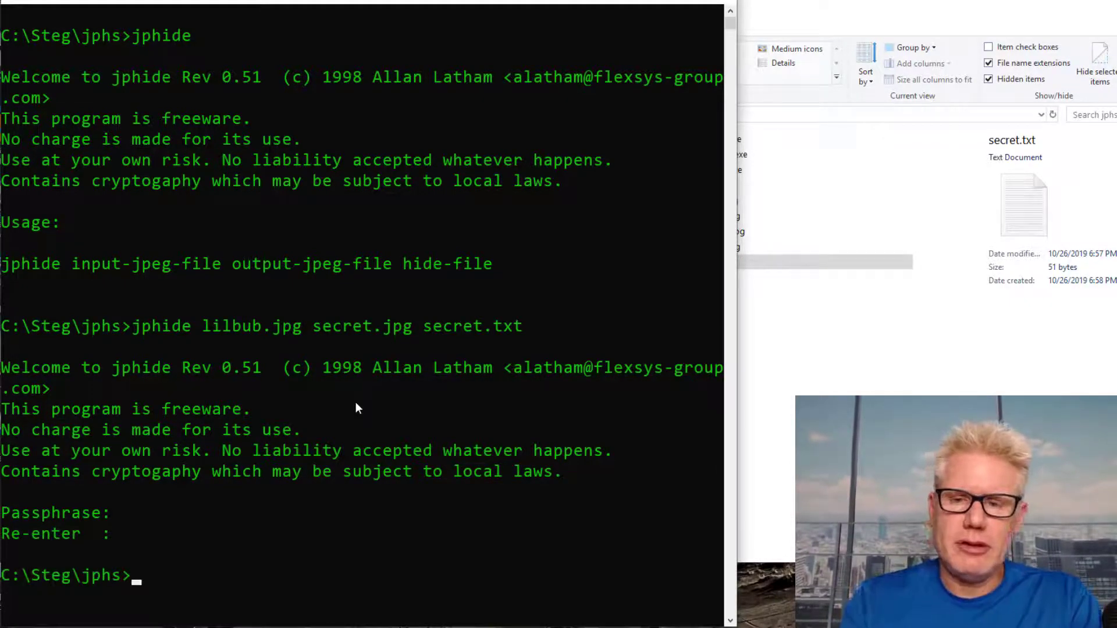
click(902, 366)
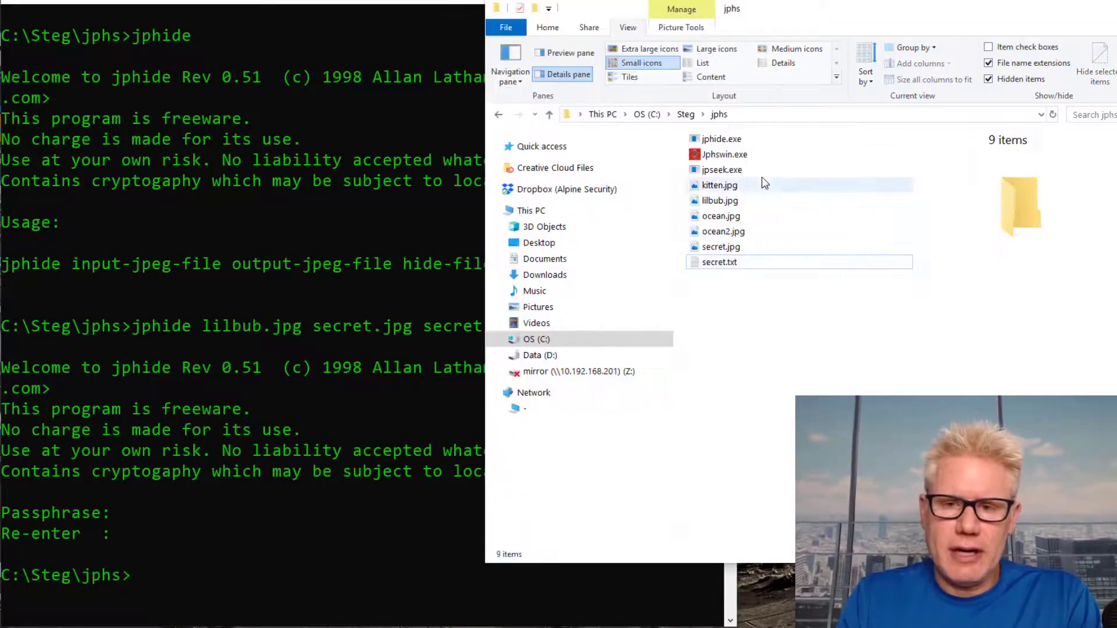
double_click(722, 248)
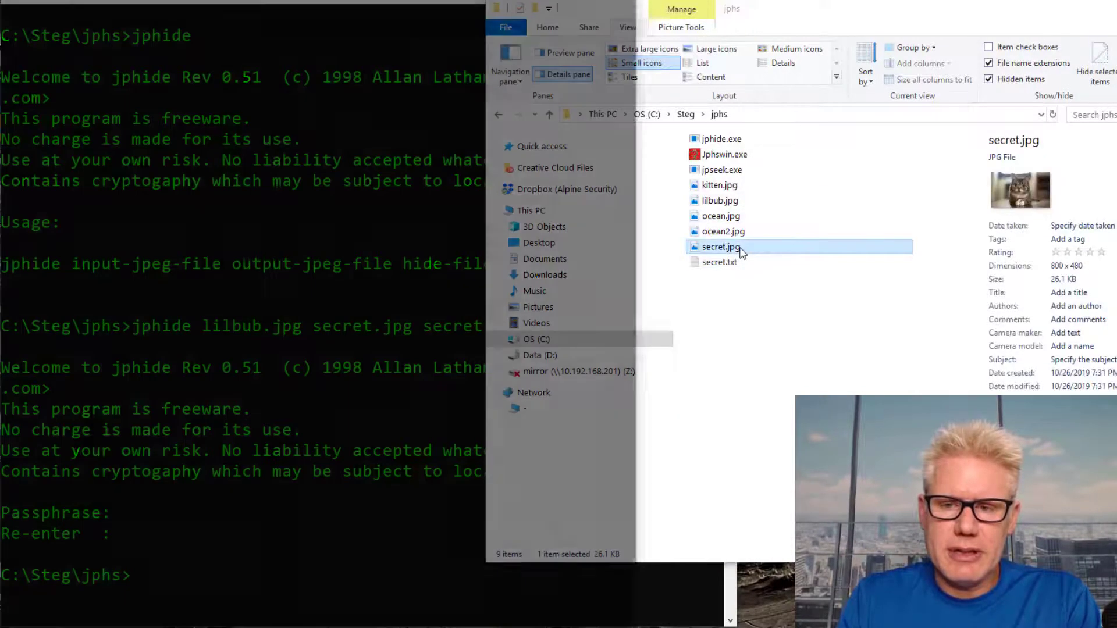
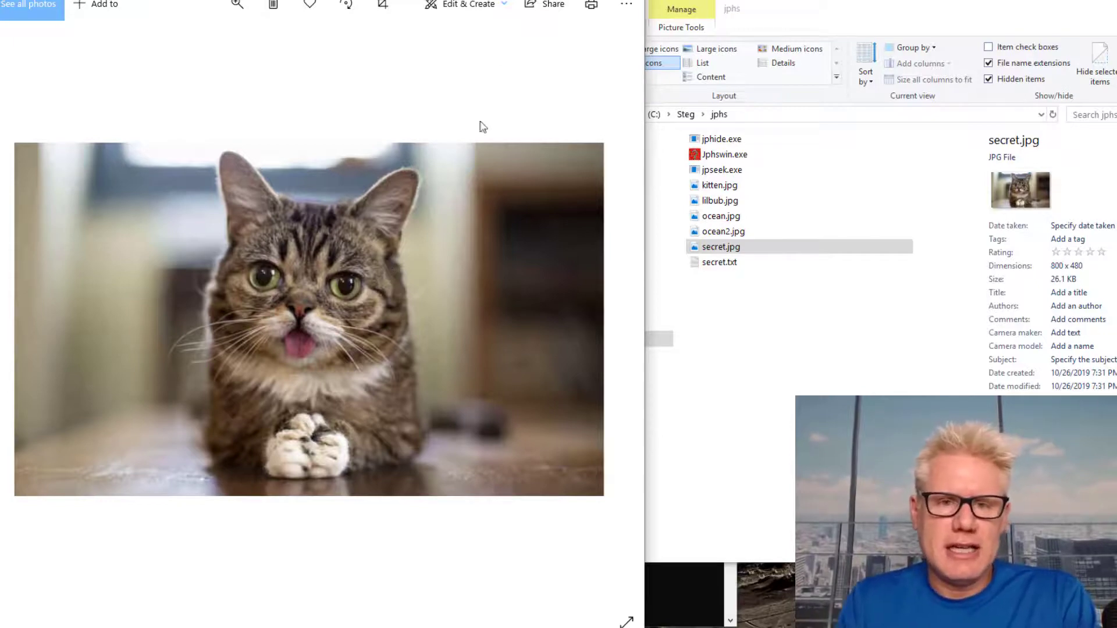
Shift the Photos window showing secret.jpg slightly to the right.
drag(350, 0, 557, 8)
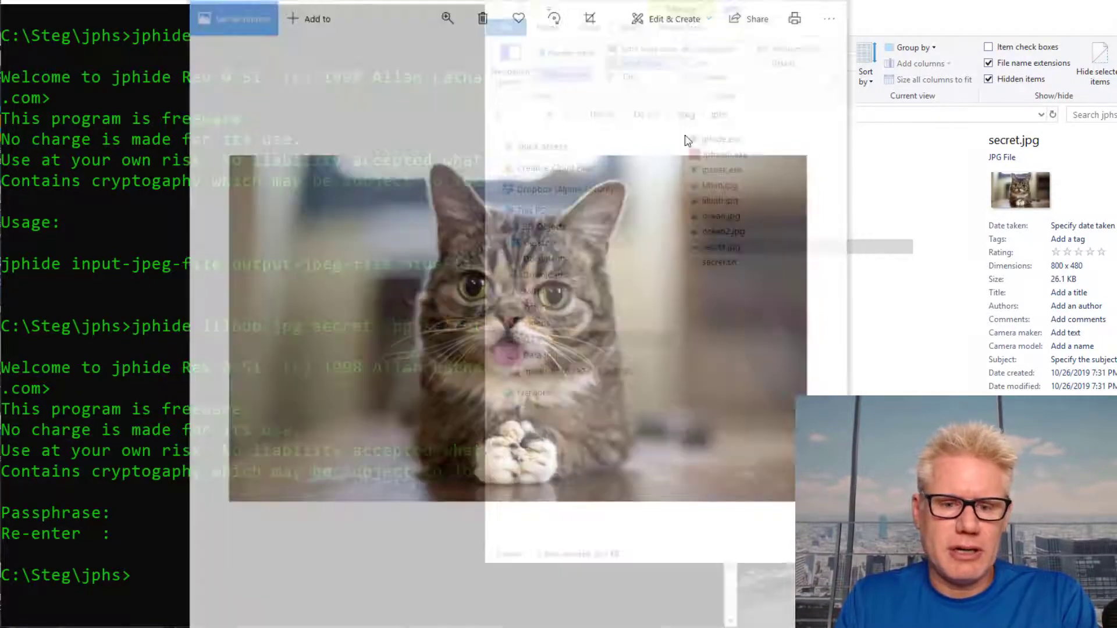
Launch Beyond Compare from the Start menu and start a new Picture Compare session.
key(super)
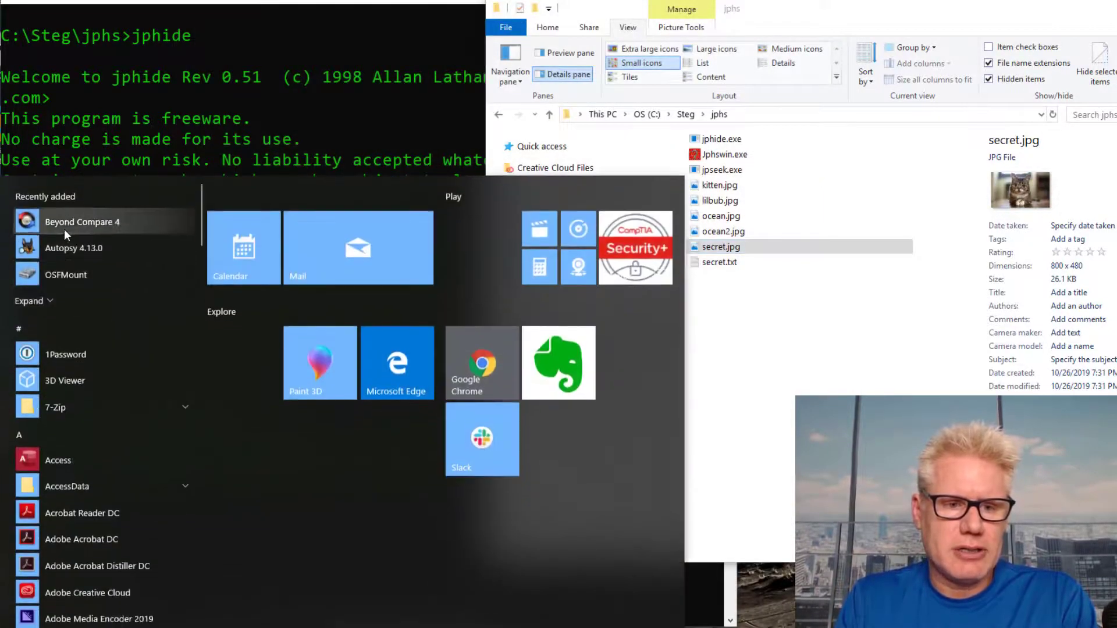
click(66, 231)
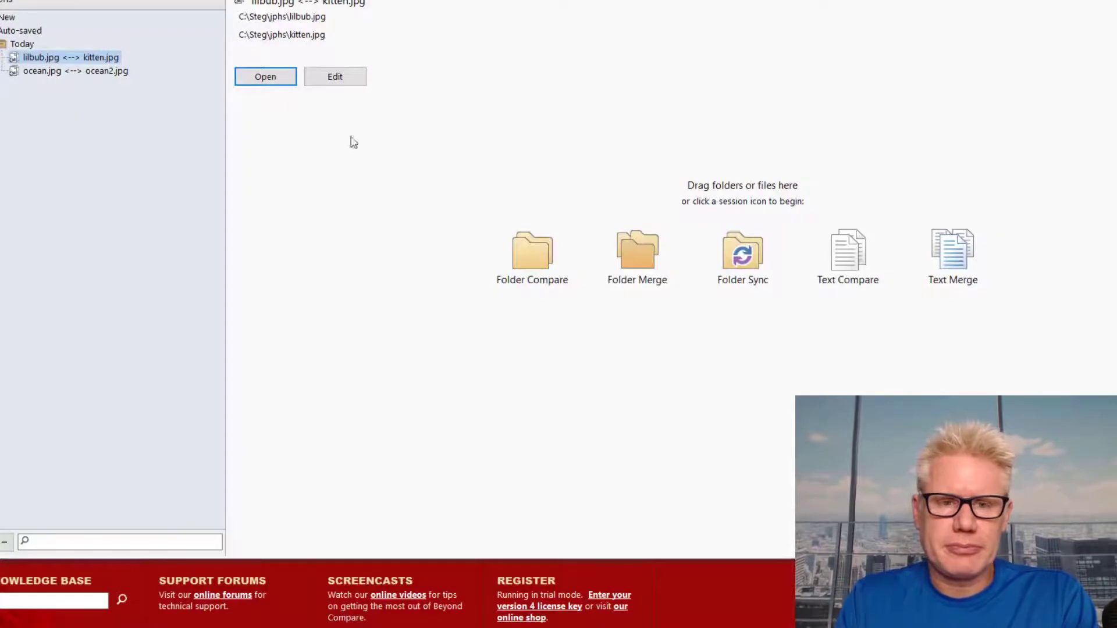
click(1043, 244)
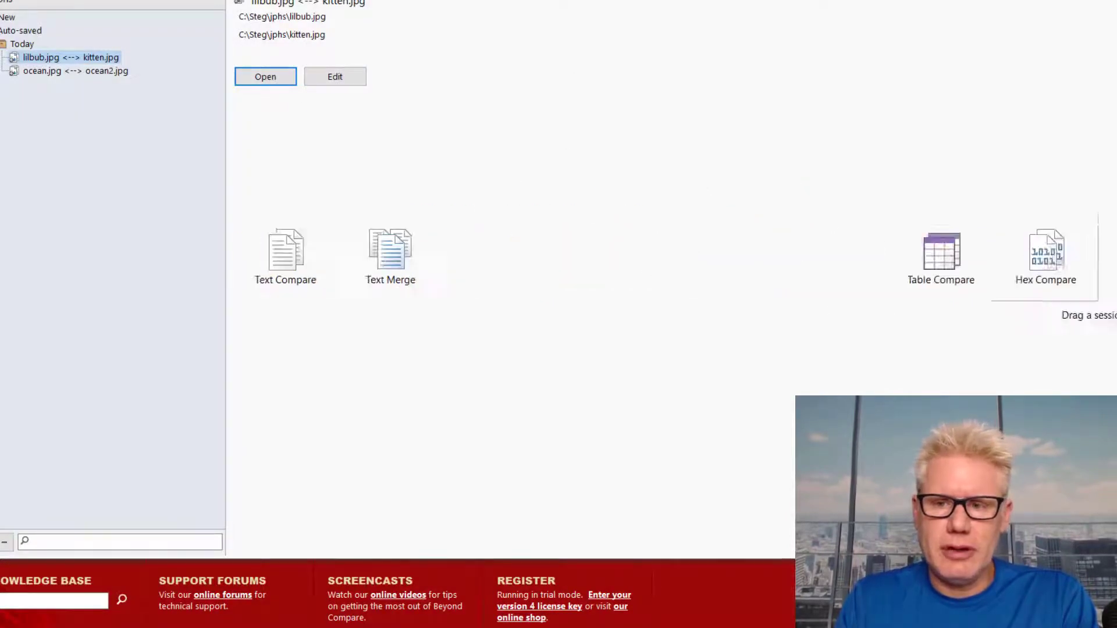
click(794, 250)
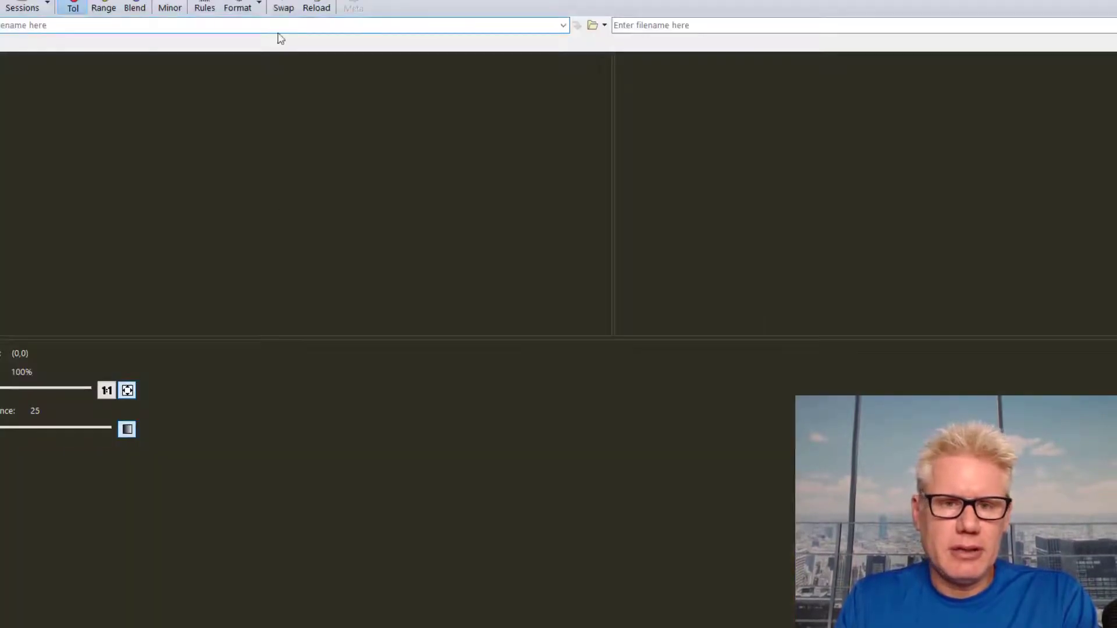
Load lilbub.jpg as the left image and secret.jpg as the right image.
click(592, 26)
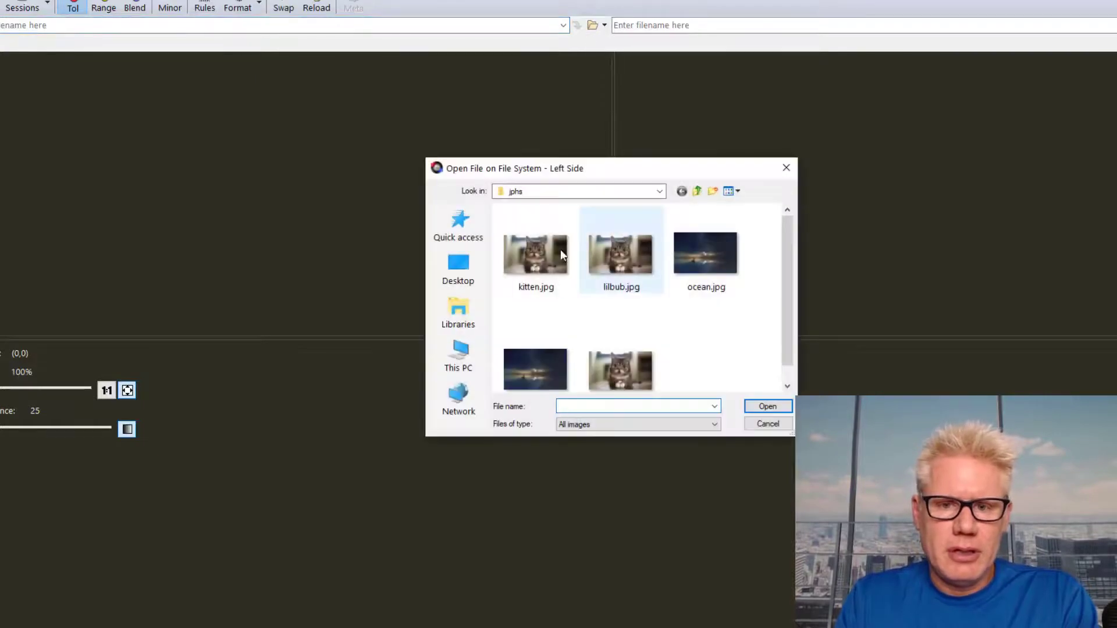
click(605, 256)
click(767, 406)
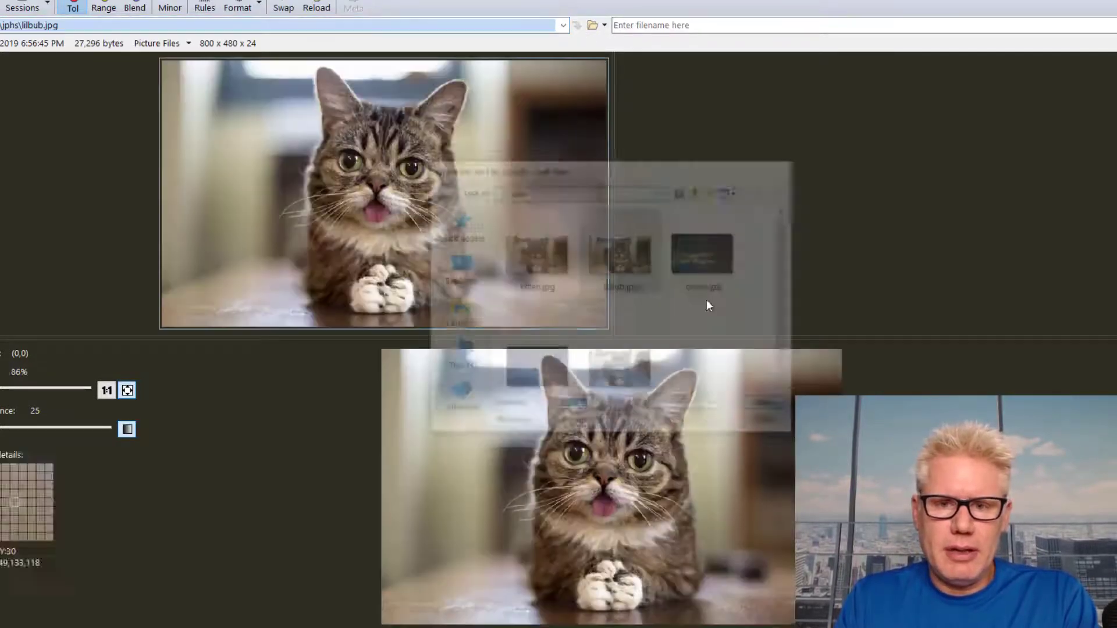
click(1108, 25)
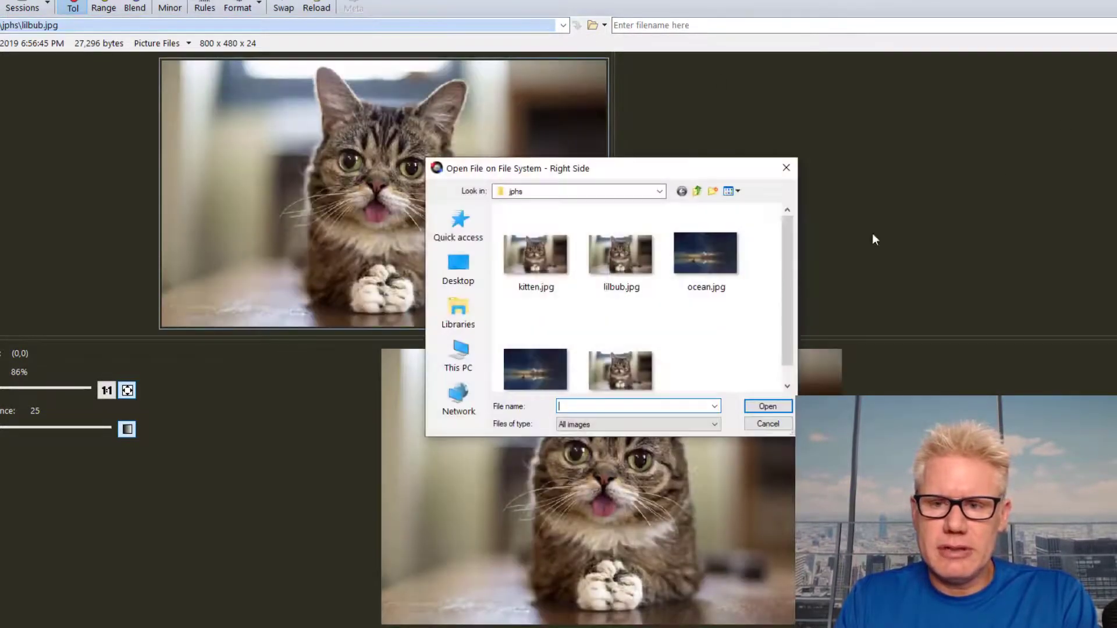
scroll(642, 356, down, 1)
click(637, 347)
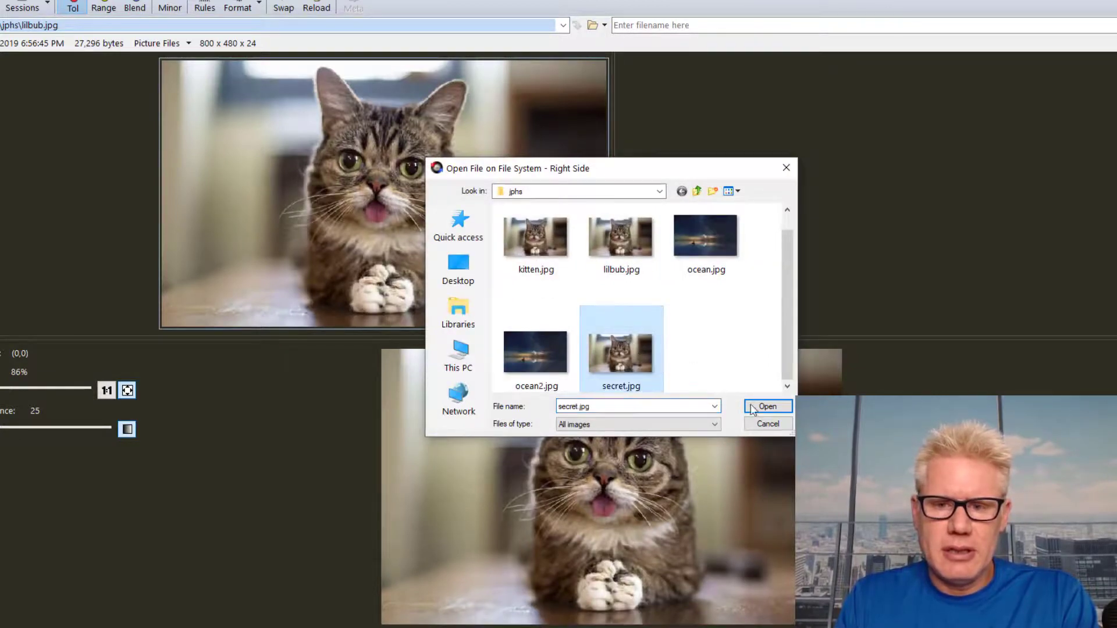
click(768, 406)
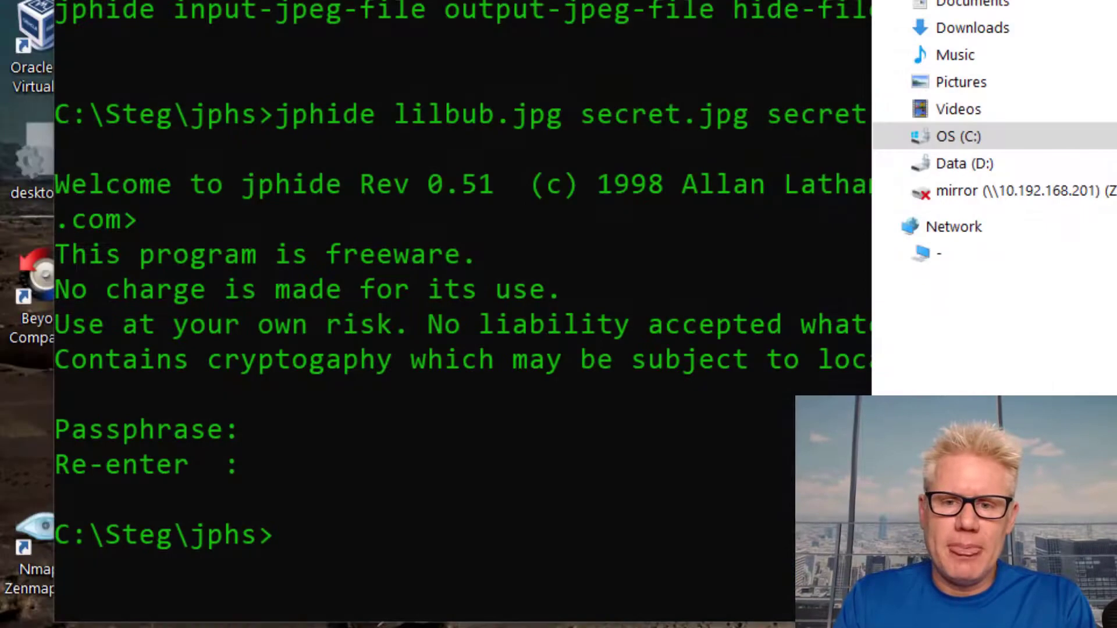
Run jpseek to show its usage, then start a jpseek command extracting secret.jpg into secret2.txt.
click(486, 358)
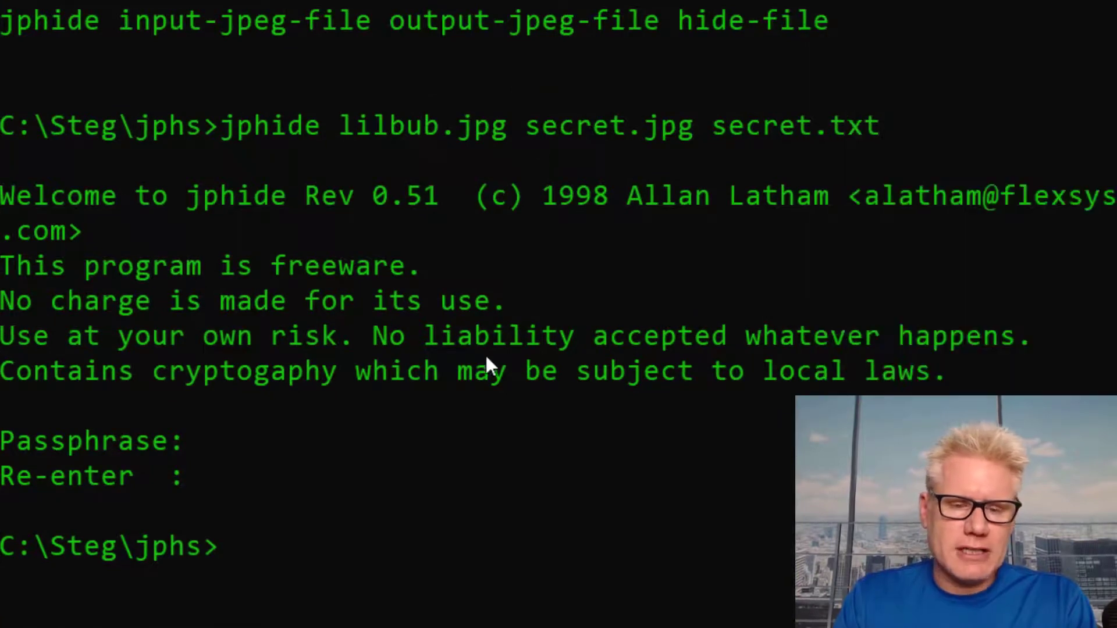
text(j)
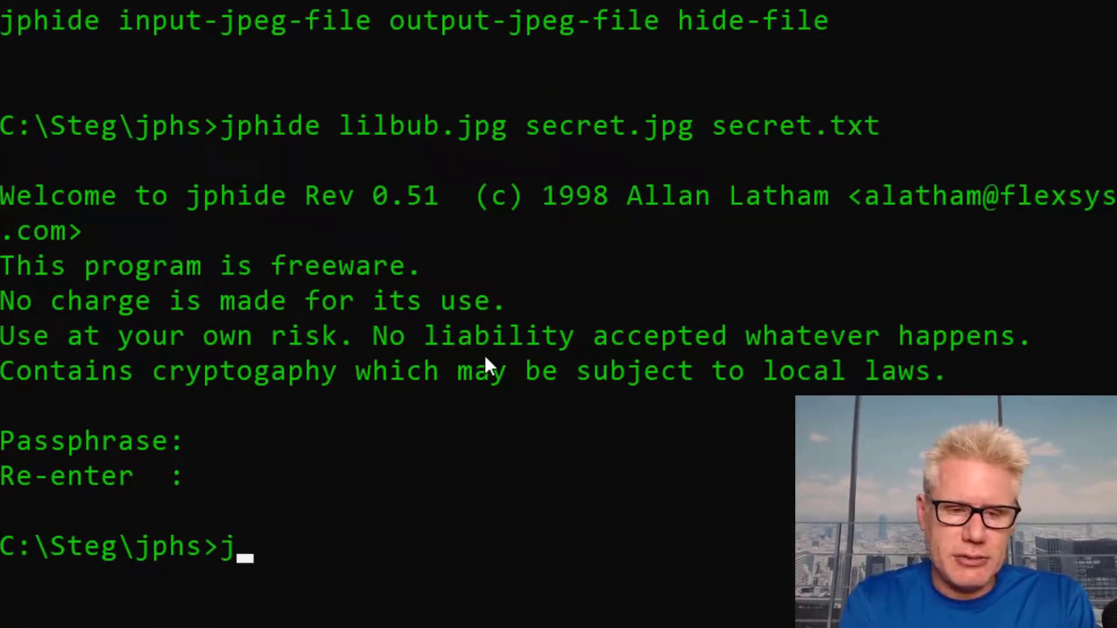
text(pseek)
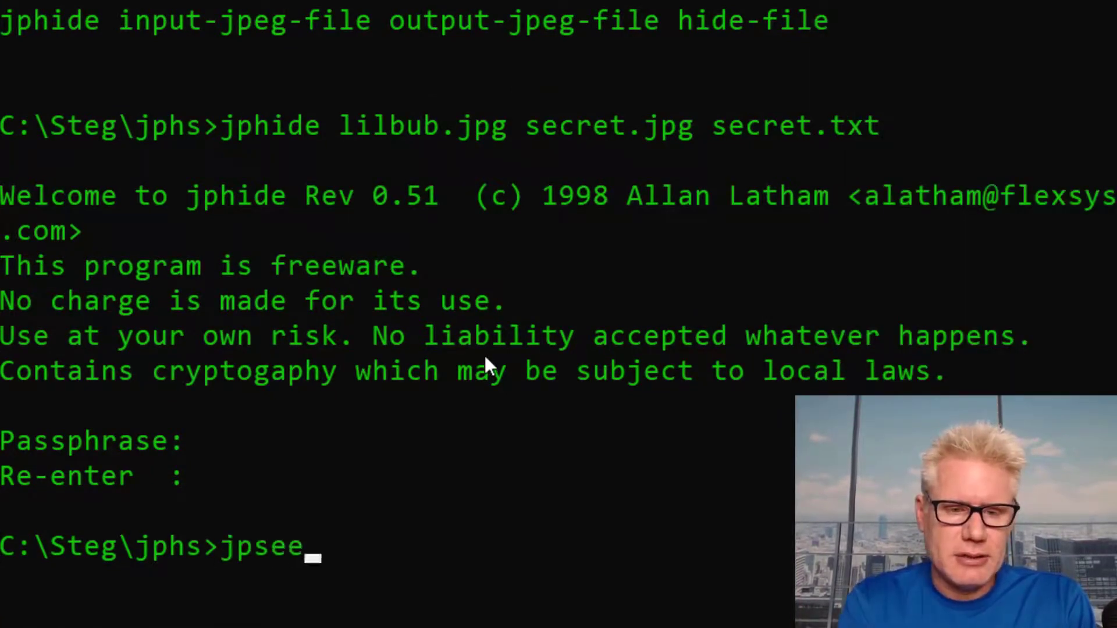
key(Return)
key(Up)
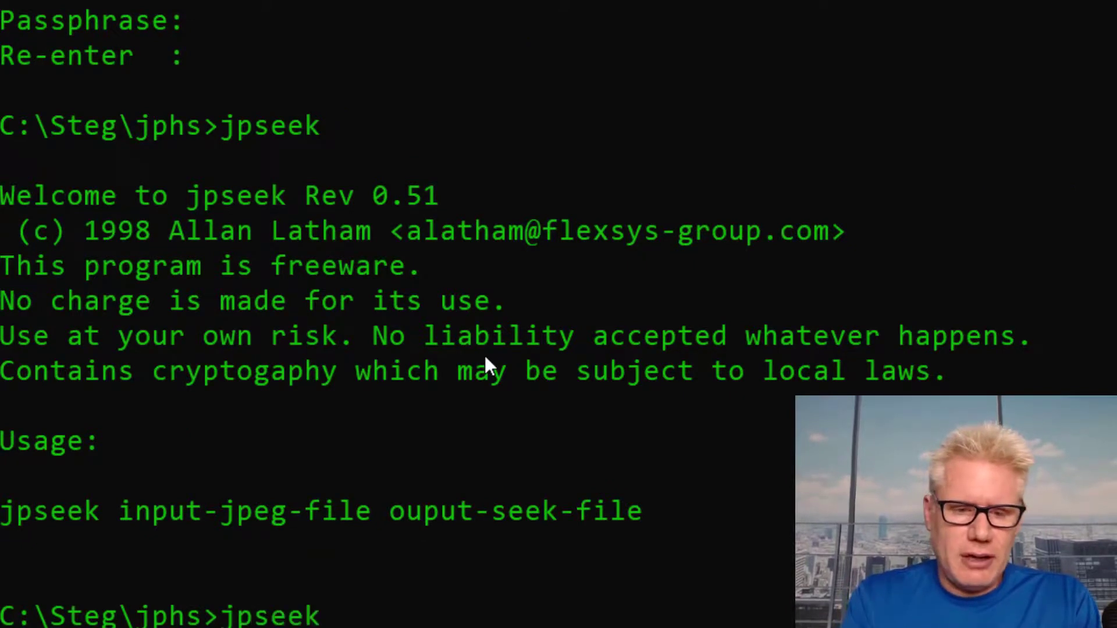
Run 'jpseek secret.jpg secret2.txt' to extract the hidden text, then submit the passphrase.
text(secret.jpg)
text( s)
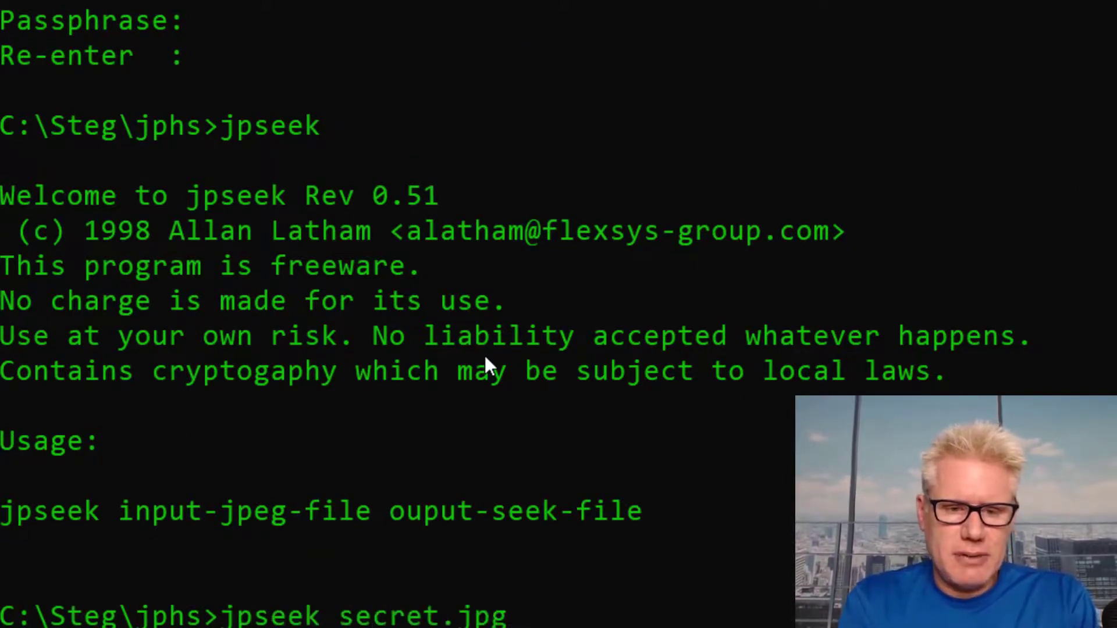
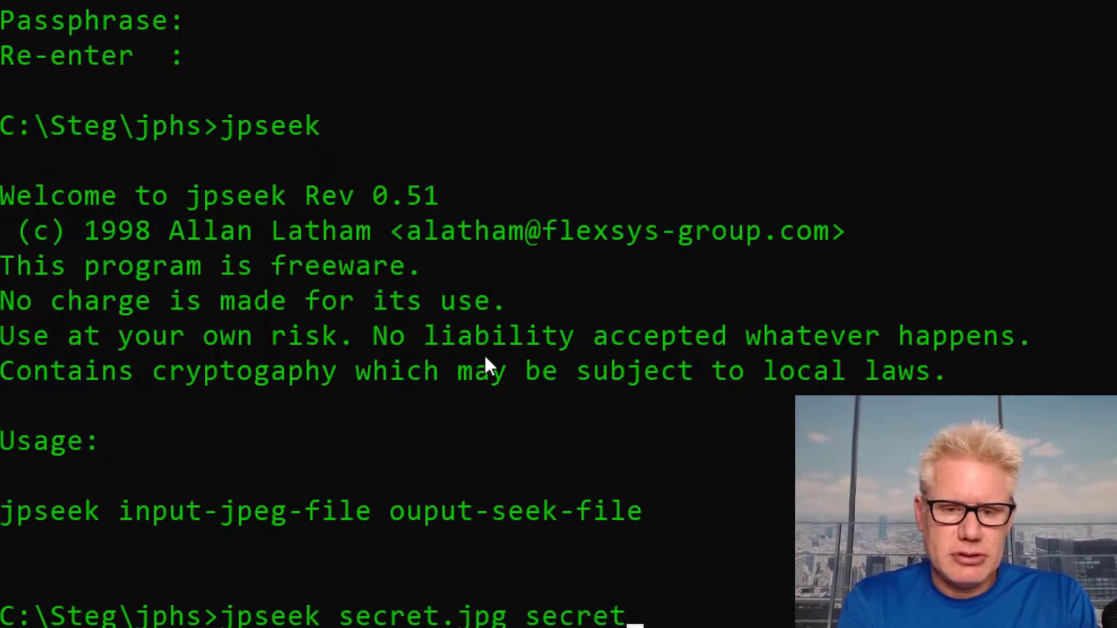
Run jpseek to show its usage, then start a jpseek command extracting secret.jpg into secret2.txt.
Run 'jpseek secret.jpg secret2.txt' to extract the hidden text, then submit the passphrase.
text(ecret2.txt)
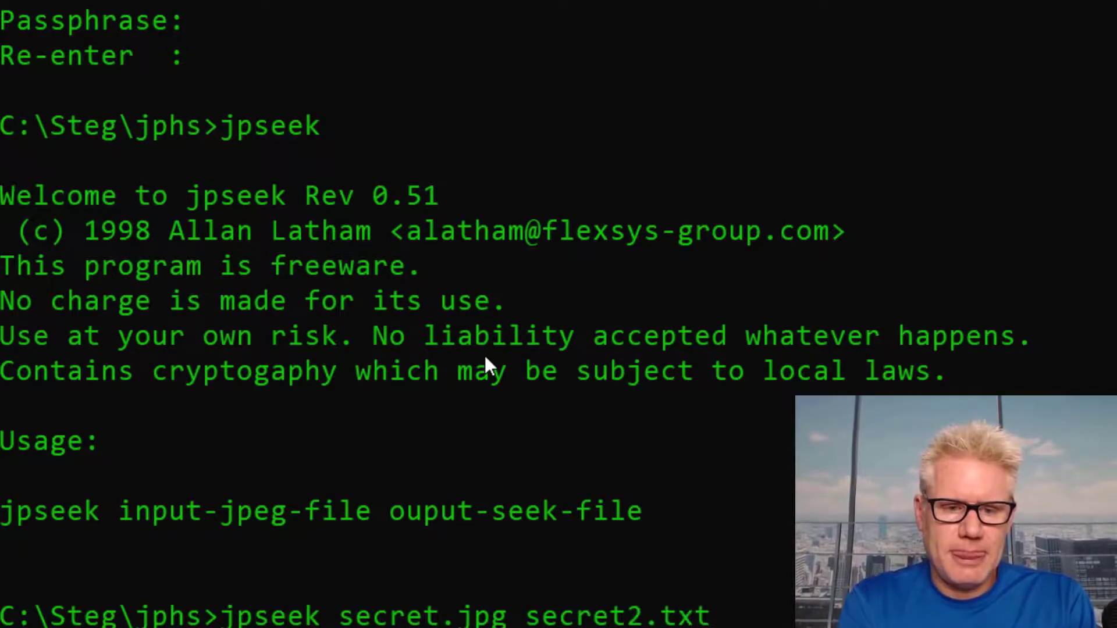
key(Return)
key(Return)
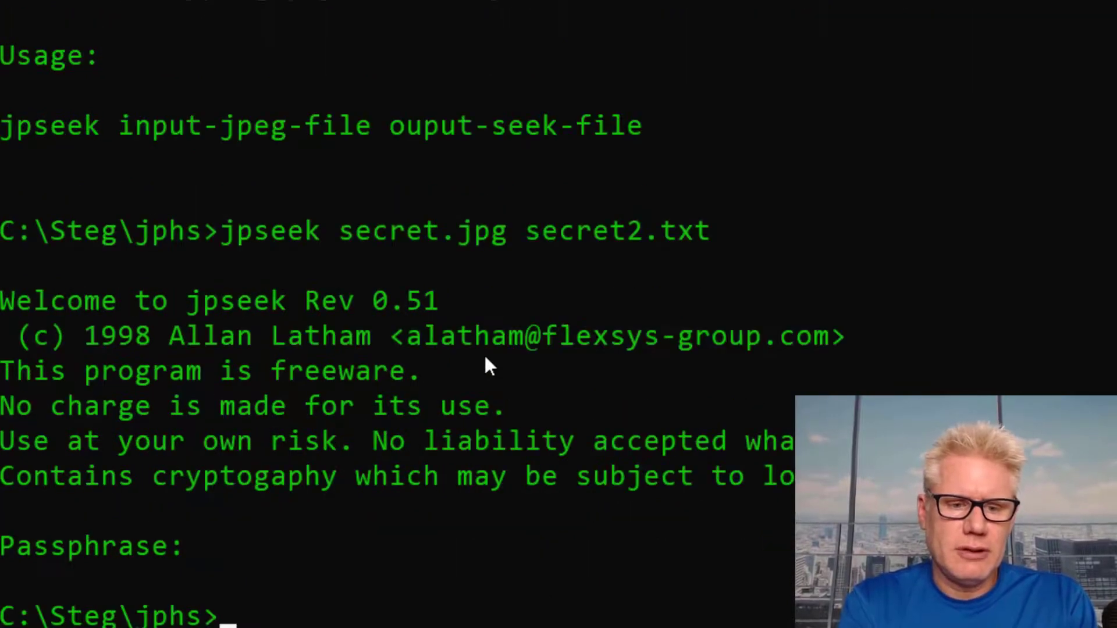
key(alt+Tab)
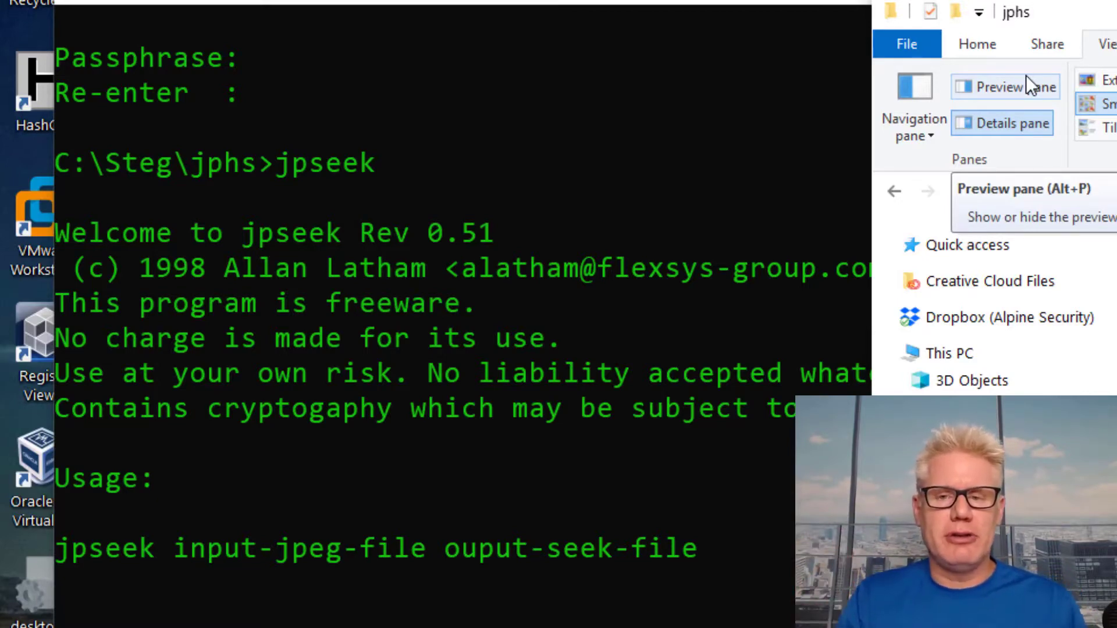
Widen the C:\Steg\jphs window to reveal jphide.exe, jpseek.exe, lilbub.jpg, ocean2.jpg and secret.txt.
drag(871, 174, 544, 166)
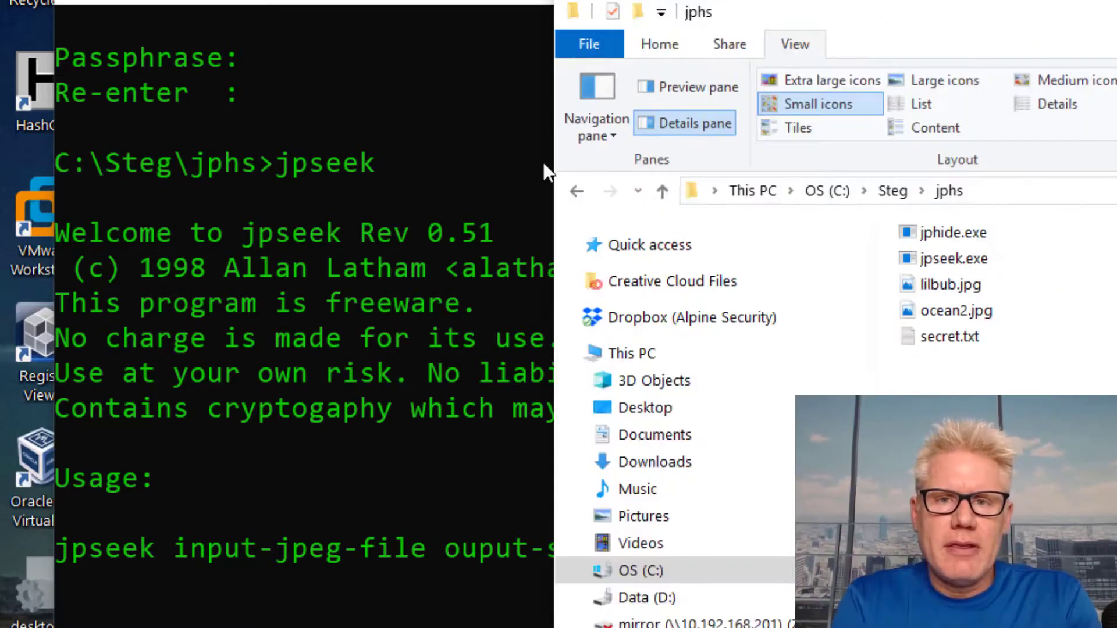